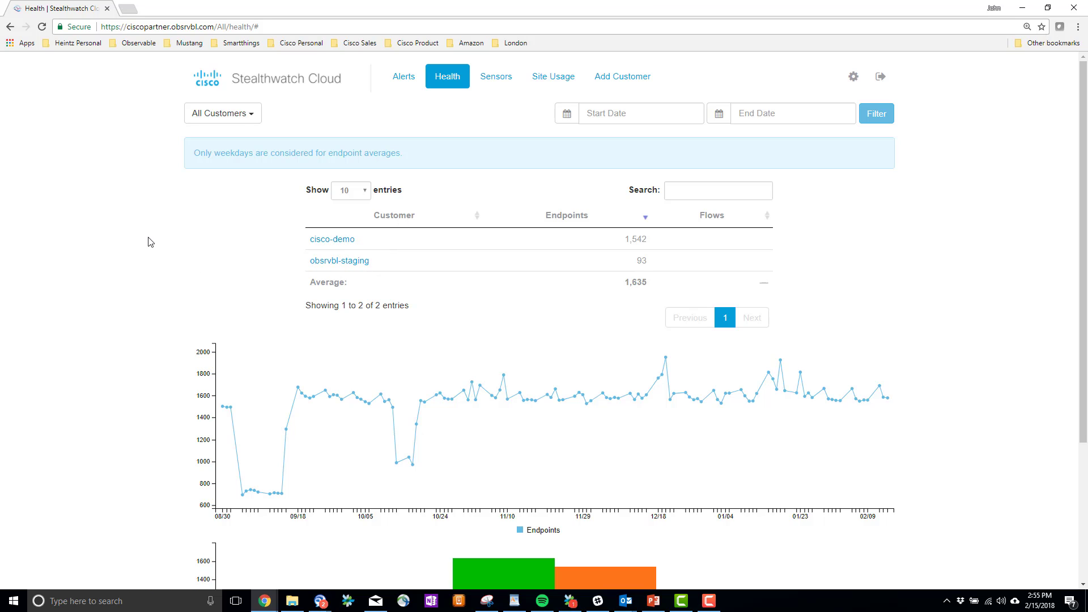
Step: Review the endpoint trend and per-customer bar chart on the Health page for all customers
{"action": "scroll", "coordinate": [151, 203], "scroll_direction": "down", "scroll_amount": 2}
{"action": "scroll", "coordinate": [151, 195], "scroll_direction": "down", "scroll_amount": 2}
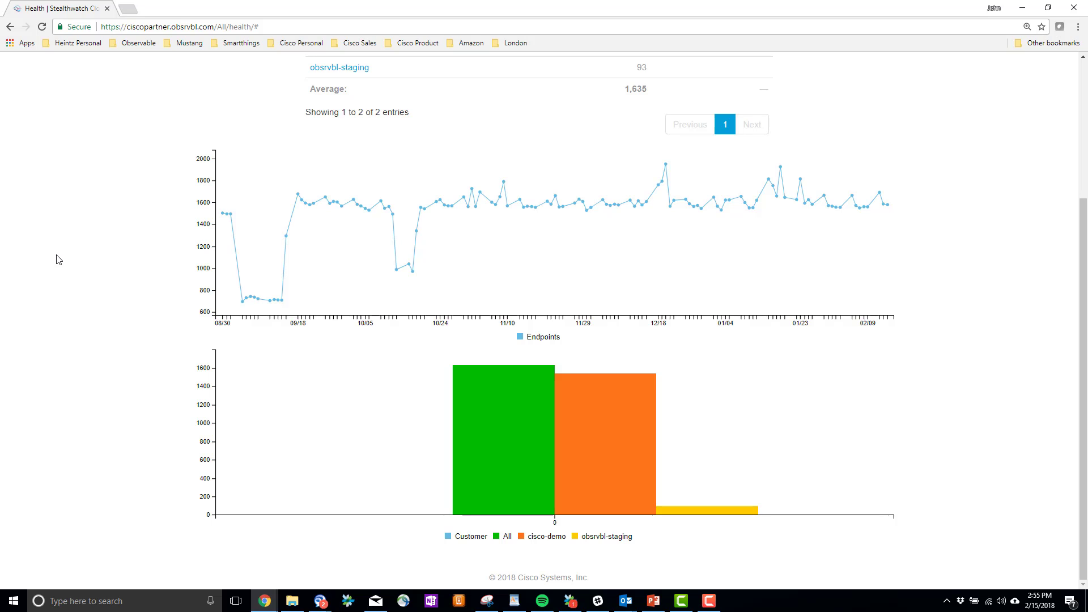
{"action": "scroll", "coordinate": [68, 283], "scroll_direction": "up", "scroll_amount": 2}
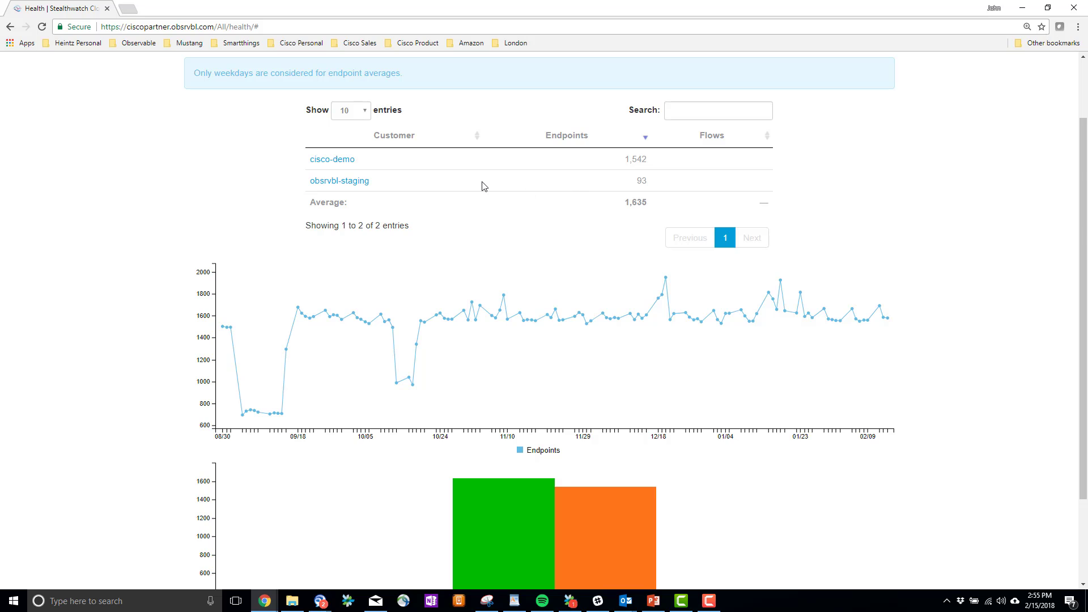
{"action": "scroll", "coordinate": [490, 238], "scroll_direction": "down", "scroll_amount": 1}
{"action": "scroll", "coordinate": [489, 238], "scroll_direction": "down", "scroll_amount": 1}
{"action": "mouse_move", "coordinate": [490, 425]}
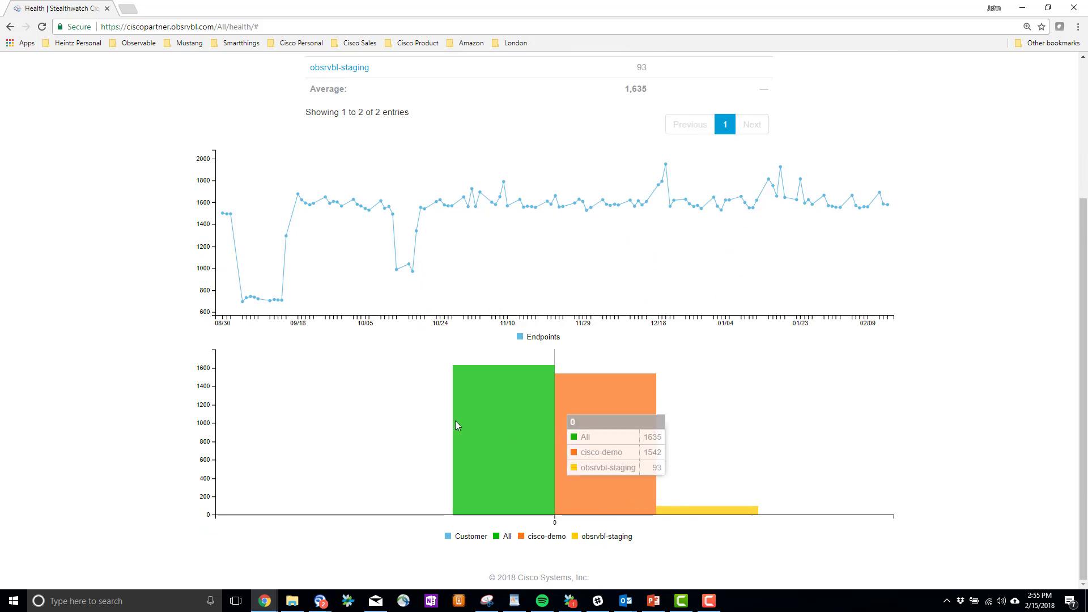
{"action": "scroll", "coordinate": [17, 248], "scroll_direction": "up", "scroll_amount": 3}
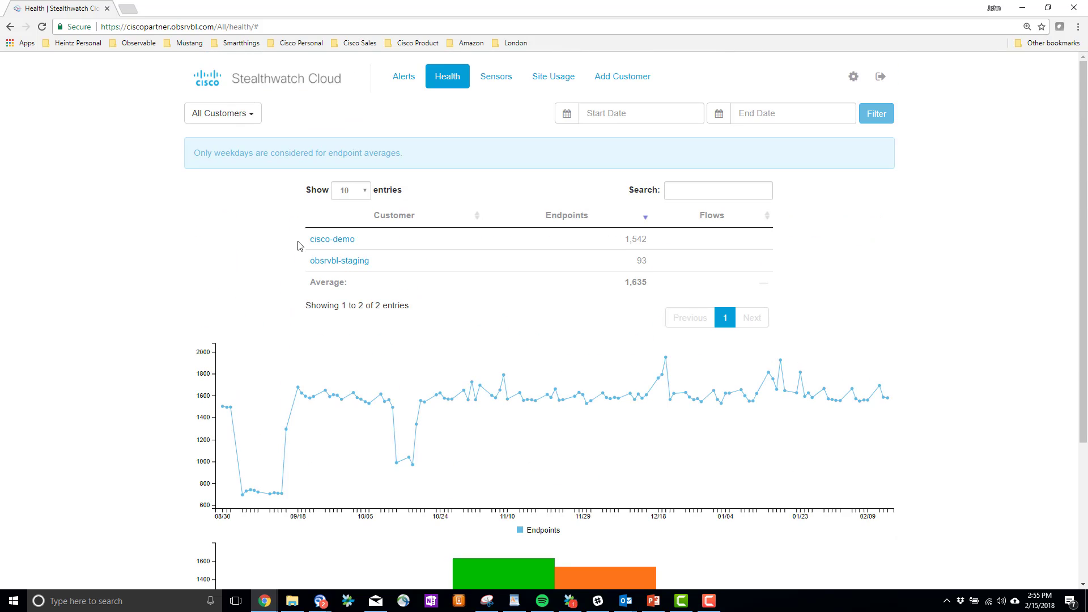
Step: Open the cisco-demo customer's health view and examine its endpoint trend over time
{"action": "left_click", "coordinate": [332, 240]}
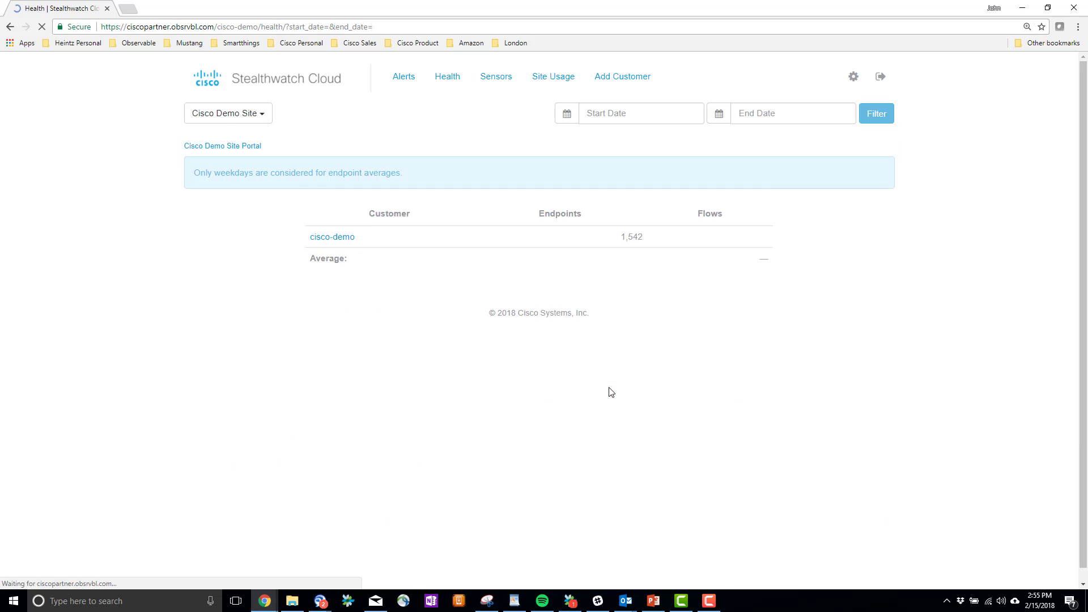
{"action": "scroll", "coordinate": [119, 295], "scroll_direction": "down", "scroll_amount": 1}
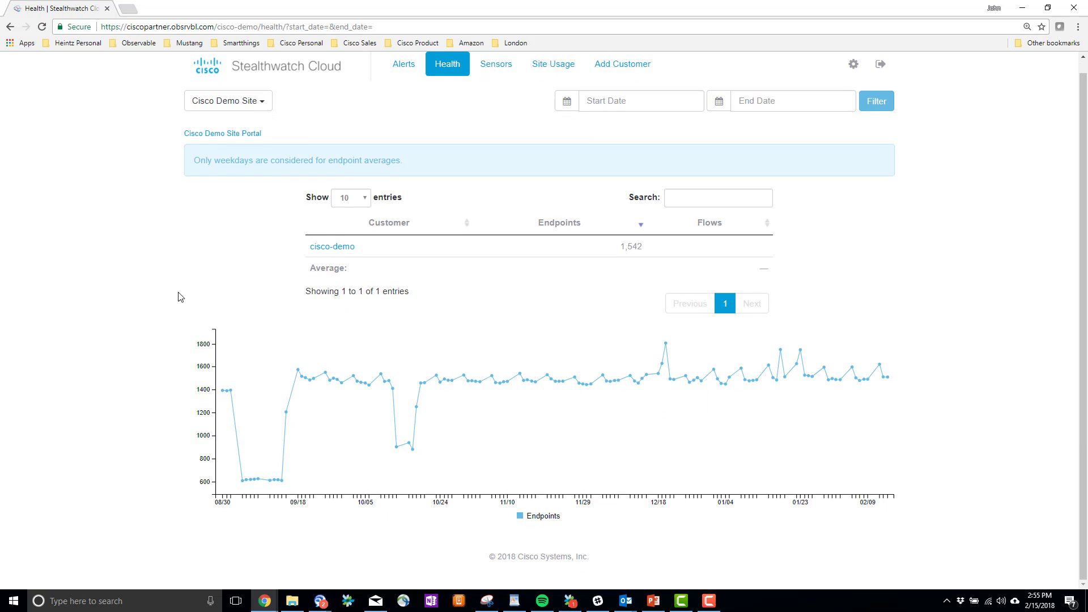
{"action": "mouse_move", "coordinate": [238, 391]}
{"action": "scroll", "coordinate": [463, 111], "scroll_direction": "up", "scroll_amount": 1}
{"action": "left_click", "coordinate": [455, 83]}
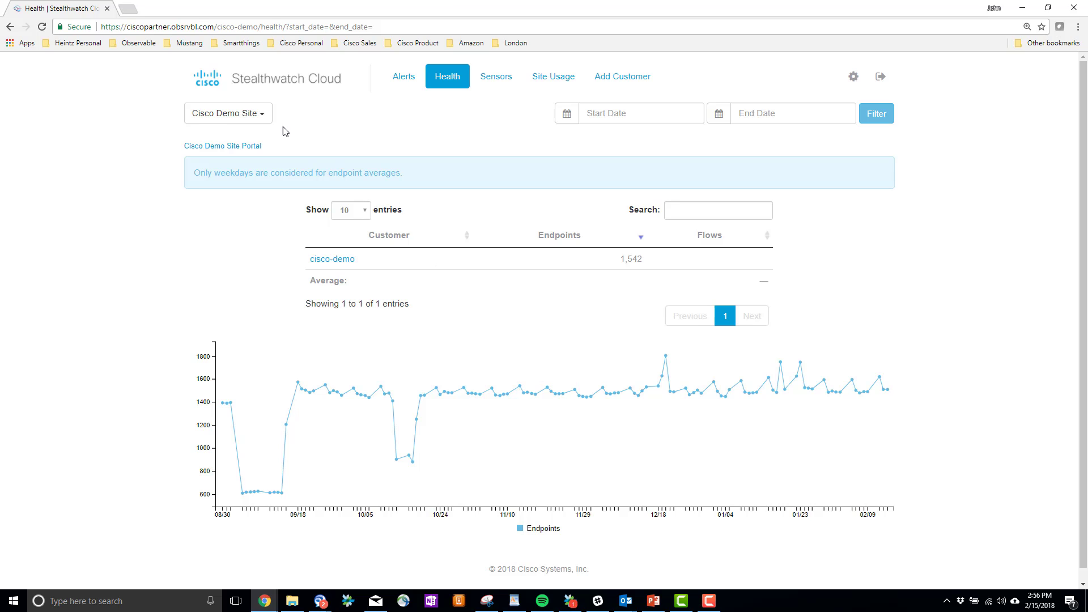
Step: Switch the customer scope back to All Customers and open the Alerts overview to check the State chart
{"action": "left_click", "coordinate": [261, 113]}
{"action": "left_click", "coordinate": [223, 136]}
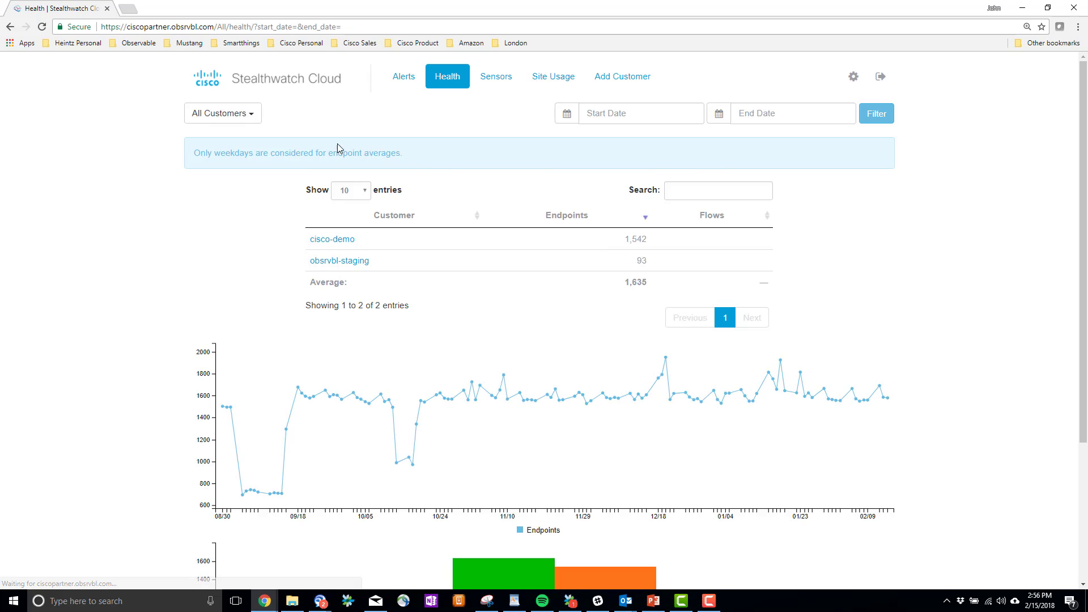
{"action": "left_click", "coordinate": [404, 84]}
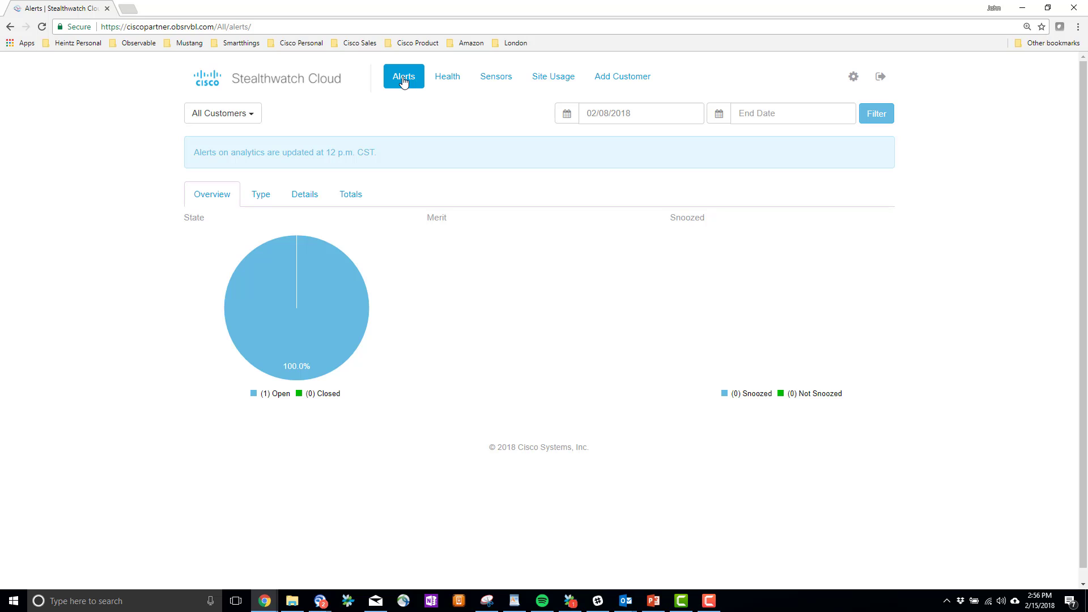
{"action": "mouse_move", "coordinate": [295, 329]}
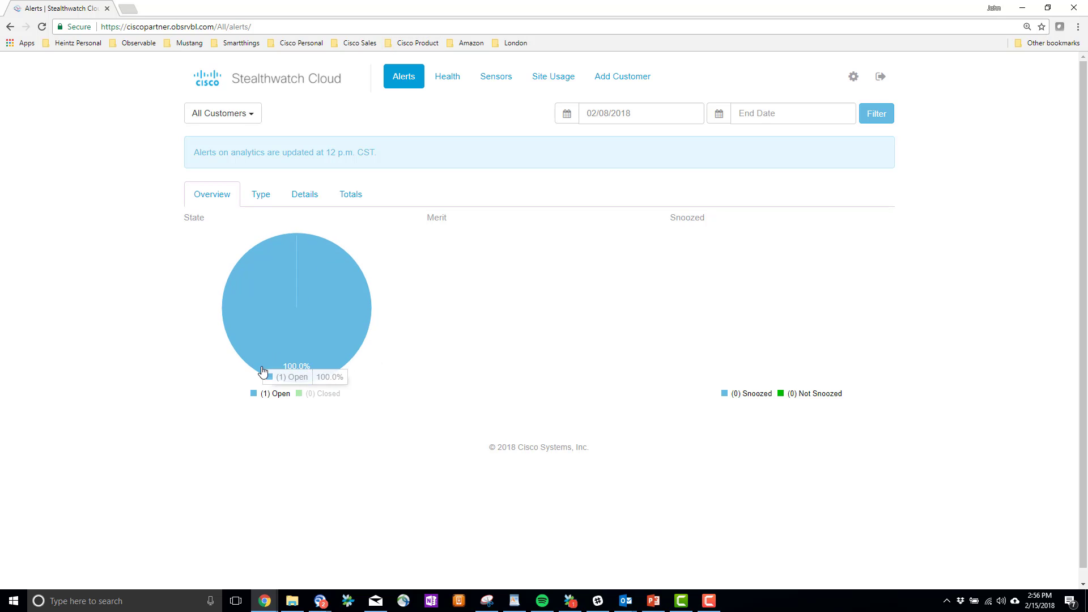
Step: Filter the alerts with a start date of 01/01/2018
{"action": "left_click", "coordinate": [657, 111]}
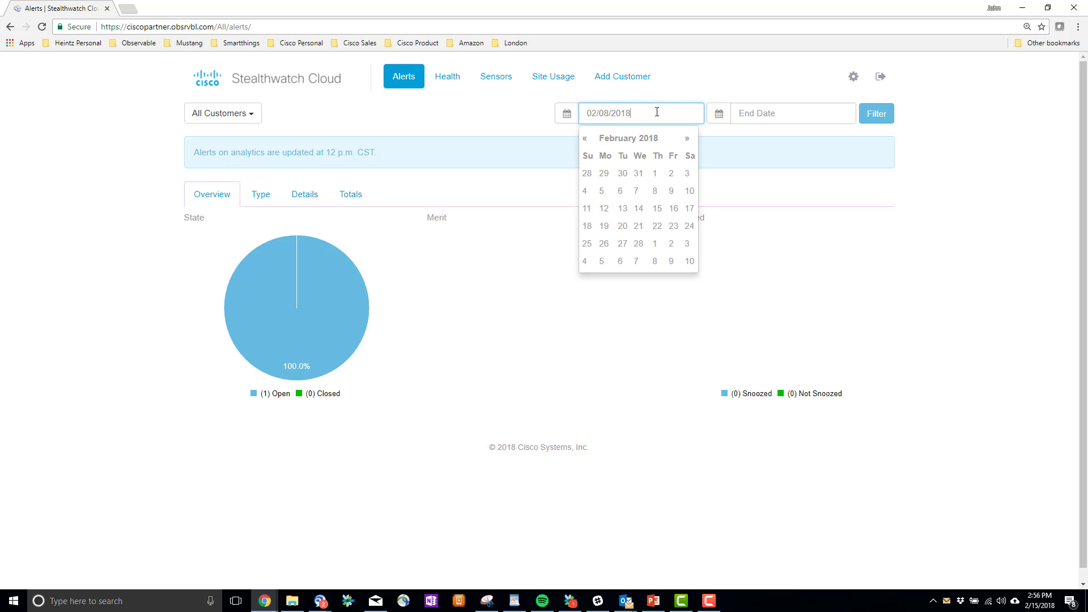
{"action": "left_click", "coordinate": [586, 139]}
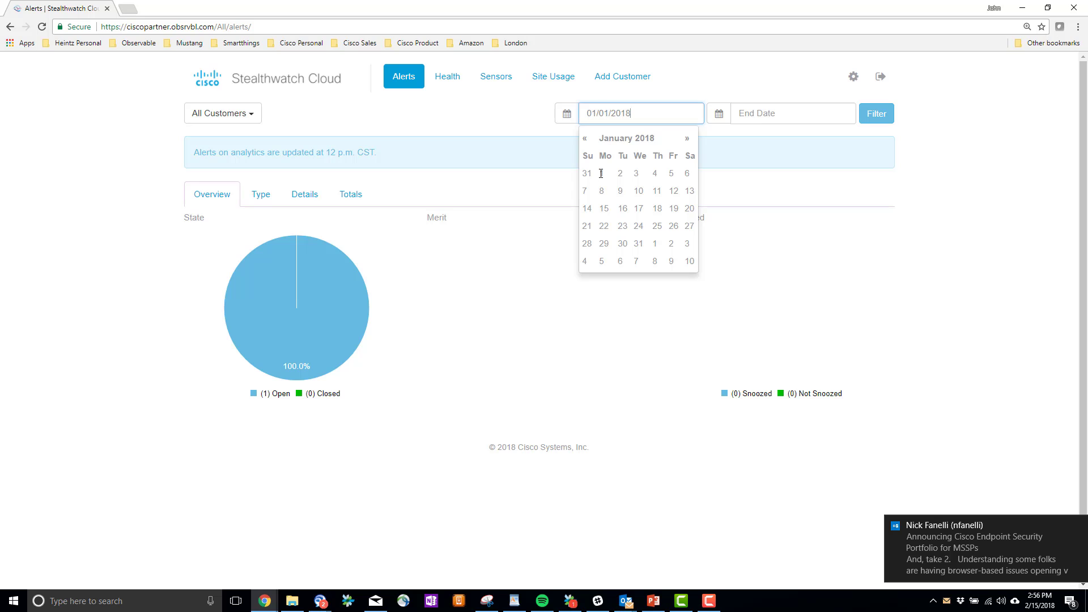
{"action": "left_click", "coordinate": [518, 117]}
{"action": "left_click", "coordinate": [884, 113]}
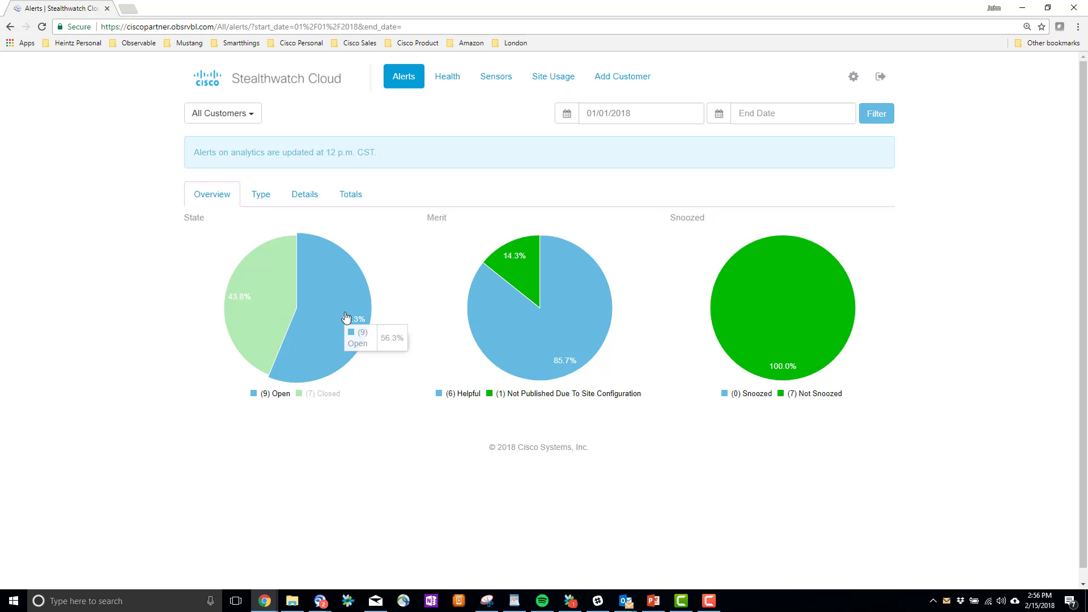
Step: Limit the alerts to Cisco Demo Site and examine the charts of alerts by type and by type per day
{"action": "left_click", "coordinate": [258, 118]}
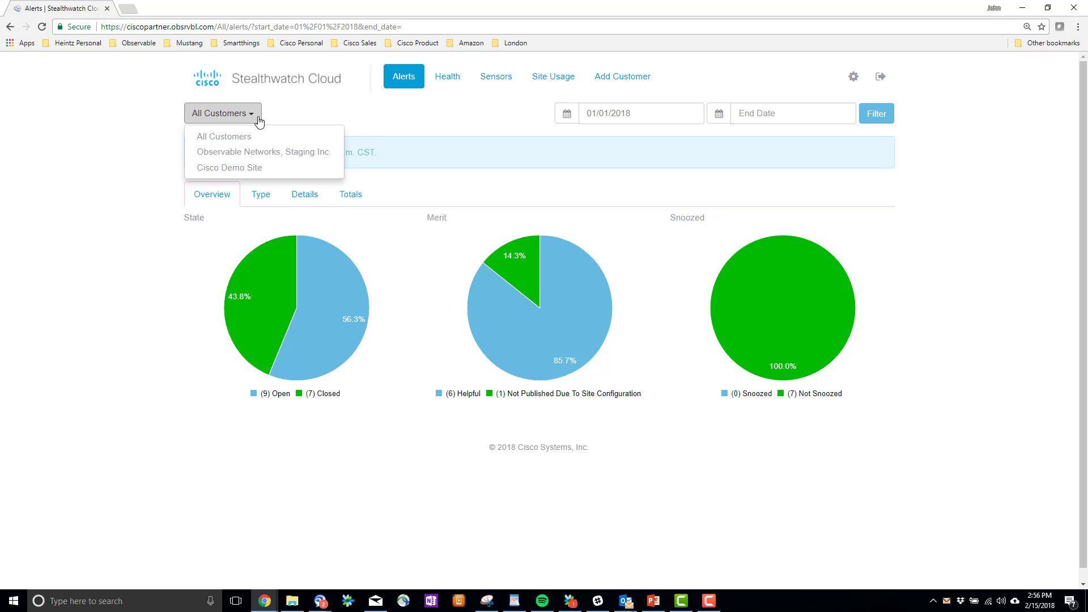
{"action": "left_click", "coordinate": [225, 172]}
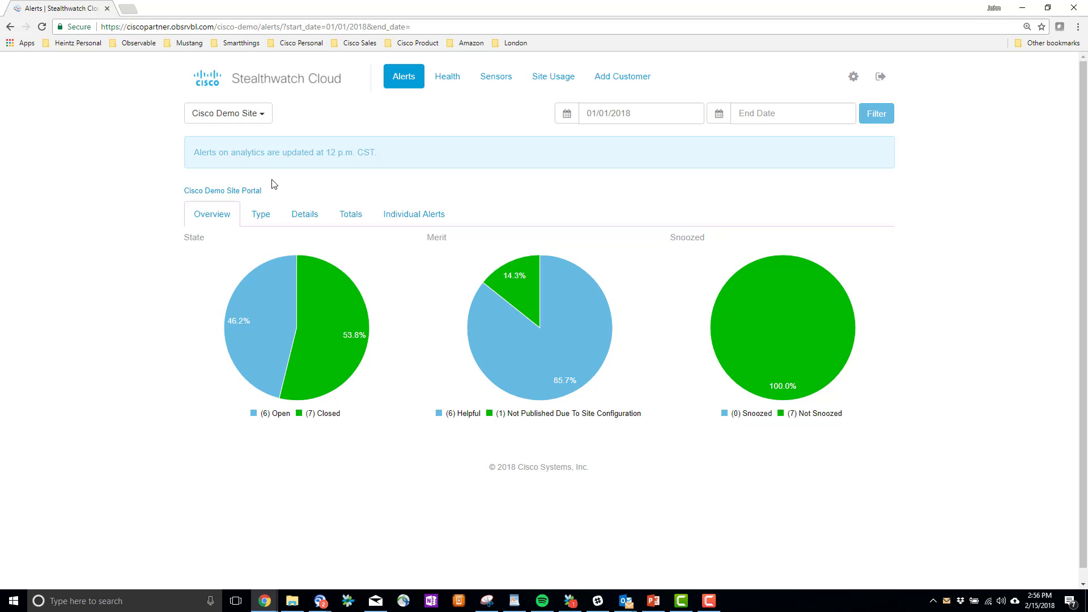
{"action": "left_click", "coordinate": [262, 215]}
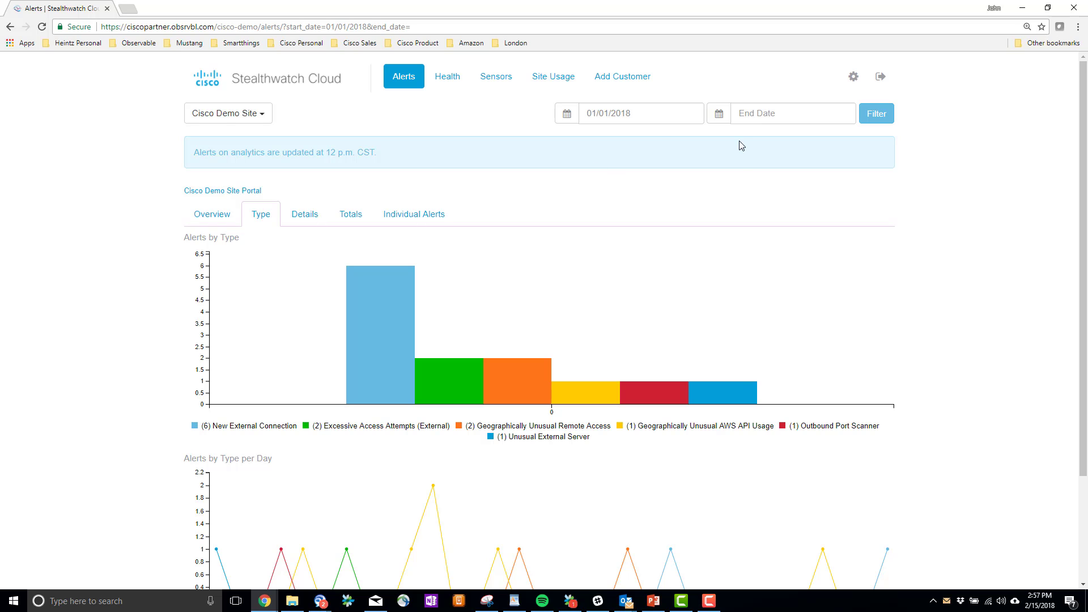
{"action": "scroll", "coordinate": [737, 129], "scroll_direction": "down", "scroll_amount": 2}
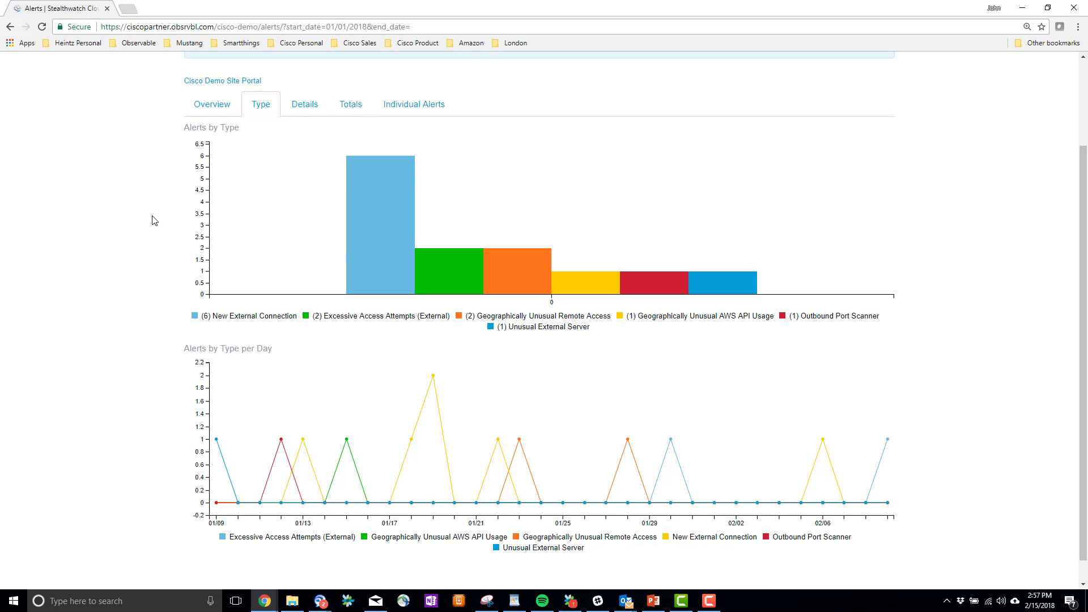
{"action": "scroll", "coordinate": [152, 218], "scroll_direction": "up", "scroll_amount": 1}
Step: Show the alert details table for Cisco Demo Site and sort it by creation date, oldest first
{"action": "left_click", "coordinate": [306, 158]}
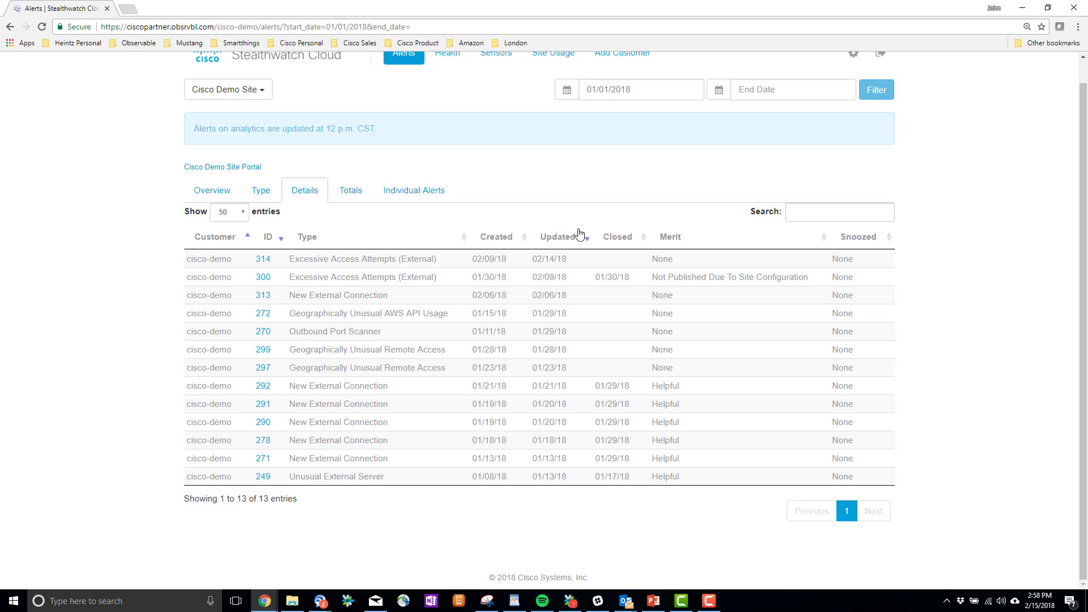
{"action": "left_click", "coordinate": [499, 240]}
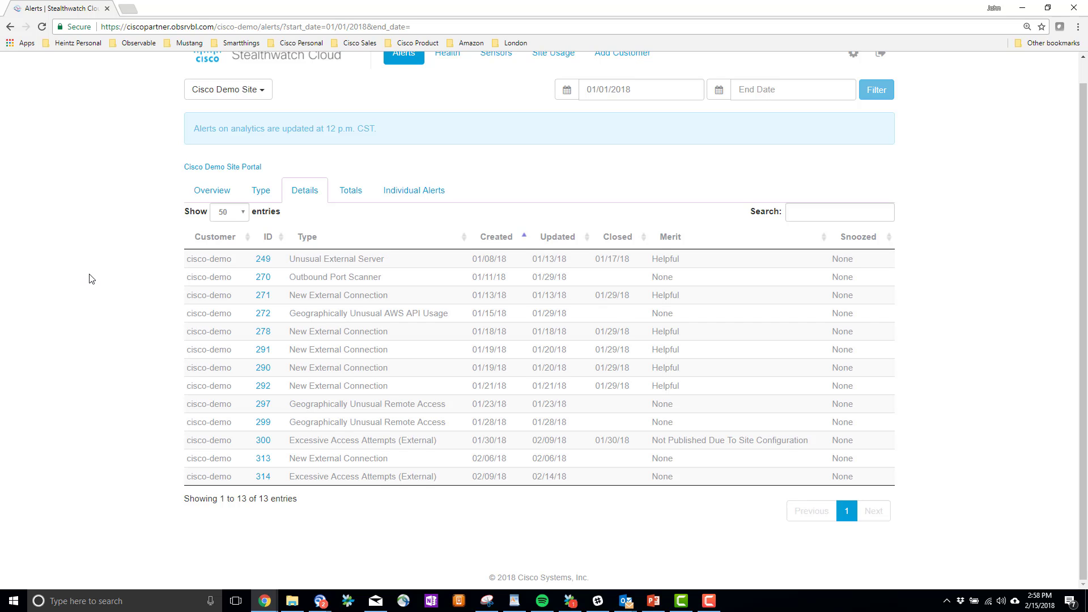
{"action": "scroll", "coordinate": [91, 278], "scroll_direction": "up", "scroll_amount": 1}
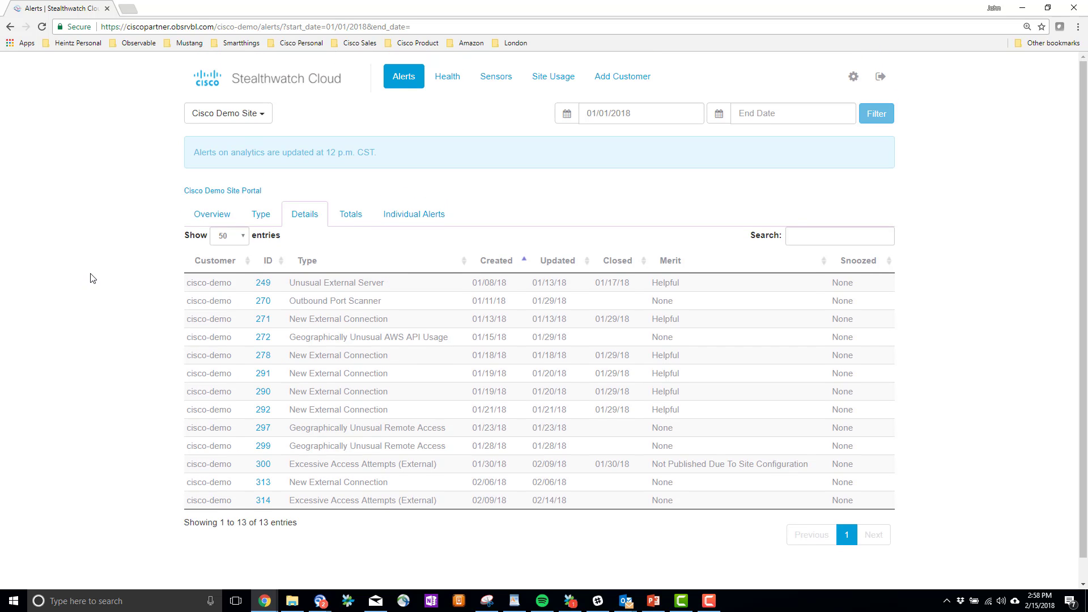
Step: Open the Unusual External Server alert, look over its assignee and tag options, and close its page
{"action": "left_click", "coordinate": [264, 288]}
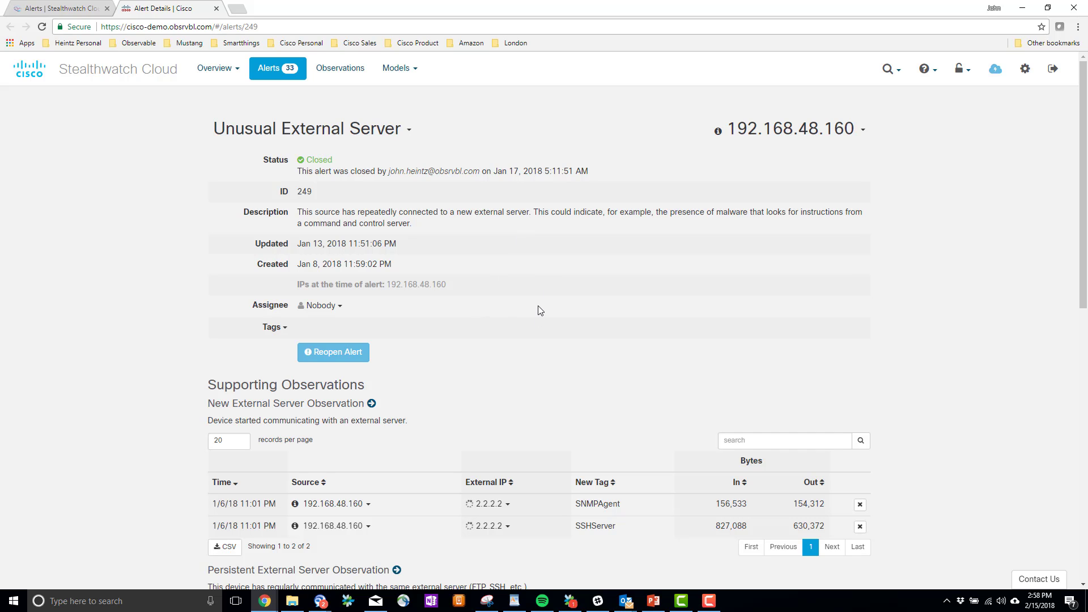
{"action": "scroll", "coordinate": [538, 305], "scroll_direction": "down", "scroll_amount": 1}
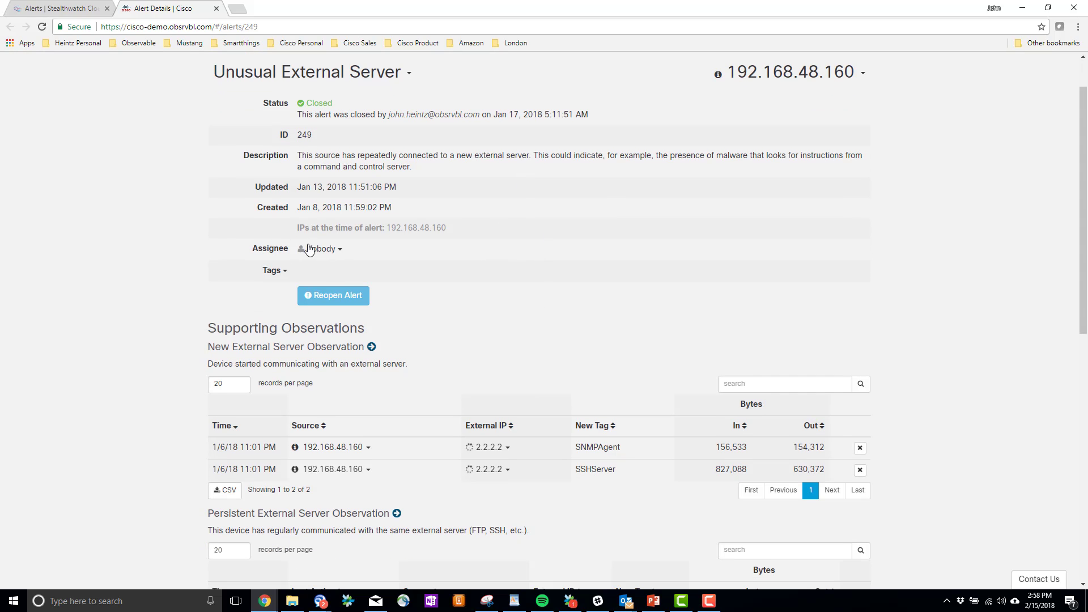
{"action": "left_click", "coordinate": [342, 254]}
{"action": "left_click", "coordinate": [221, 250]}
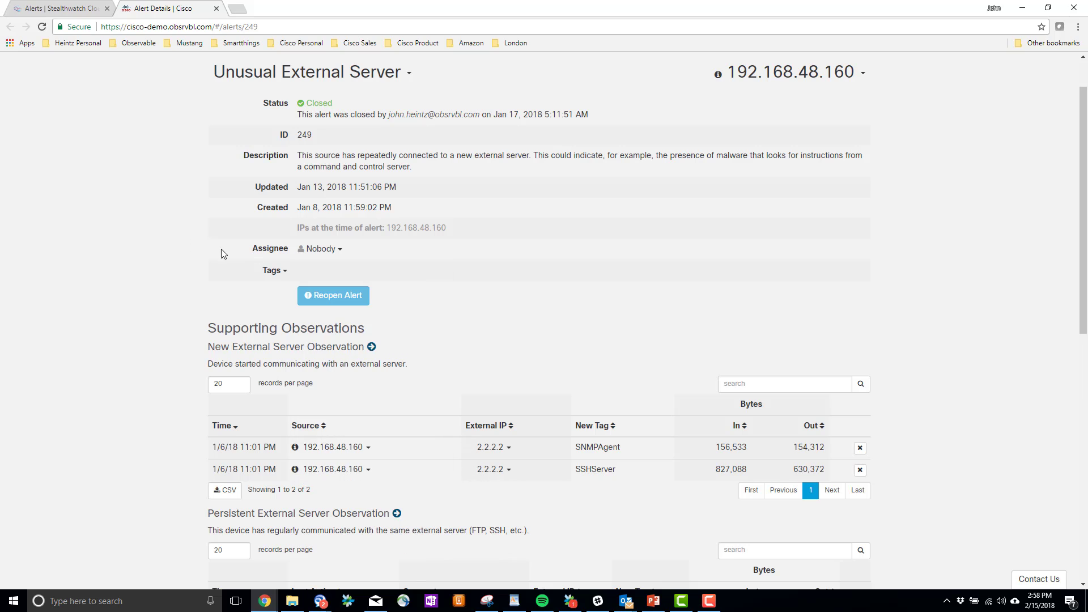
{"action": "left_click", "coordinate": [285, 272]}
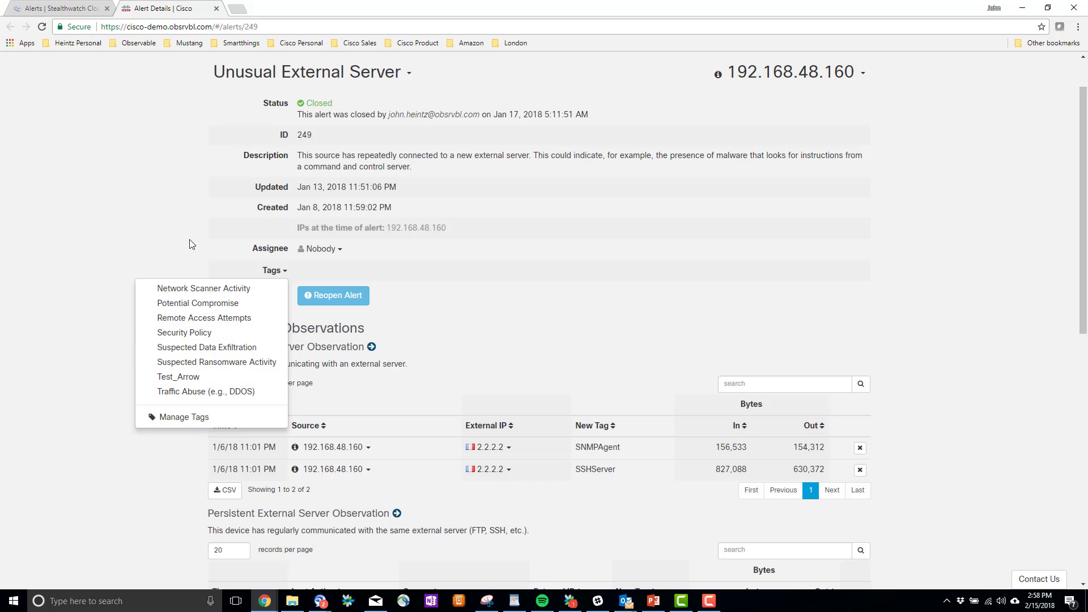
{"action": "left_click", "coordinate": [145, 133]}
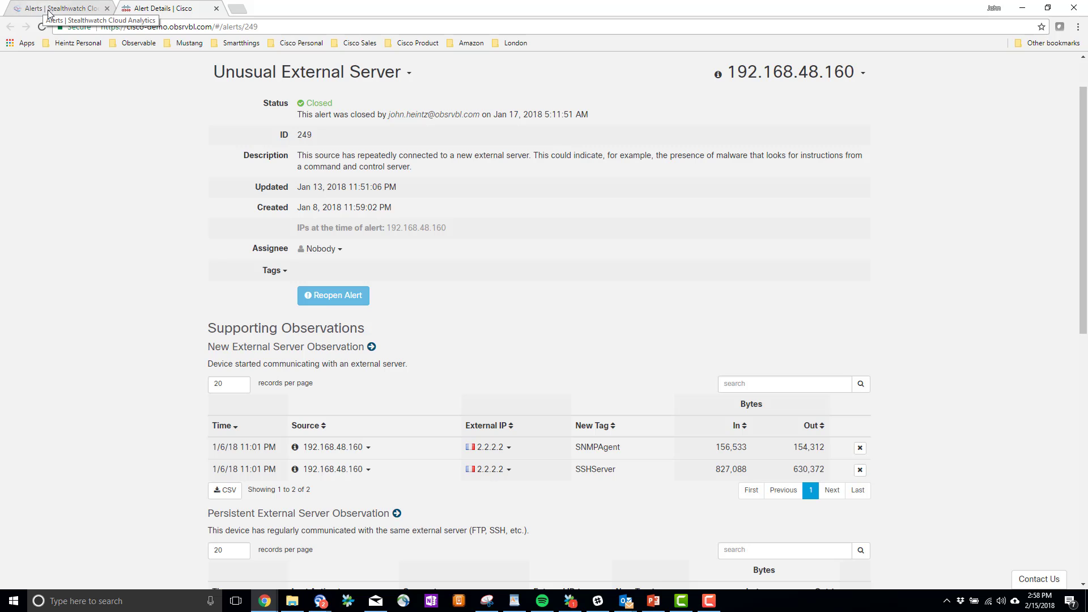
{"action": "left_click", "coordinate": [216, 8]}
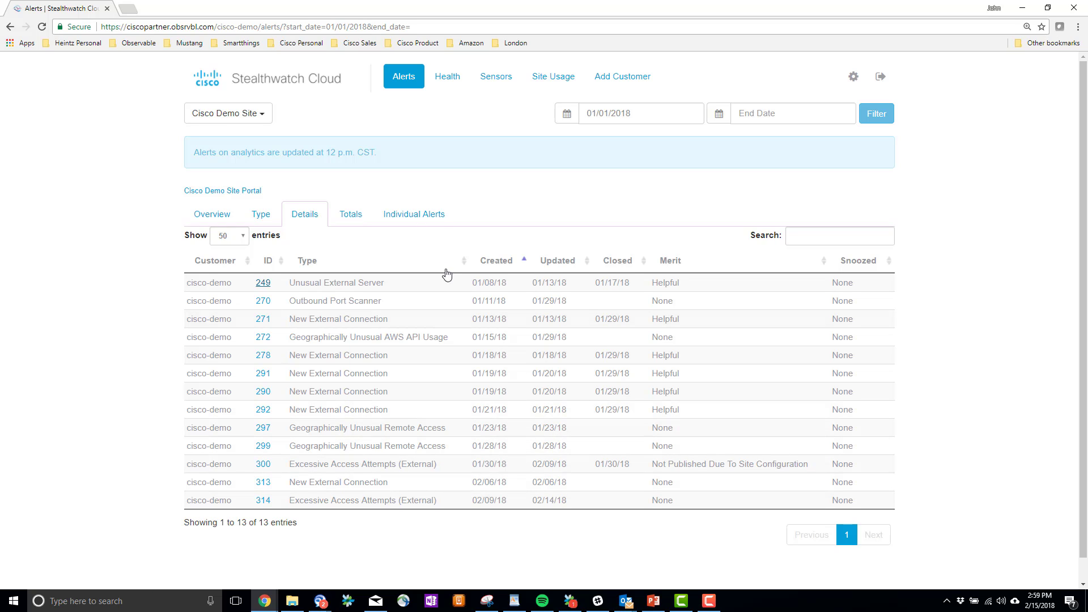
Step: Review the Totals list of all alert types with their last-seen dates and counts
{"action": "left_click", "coordinate": [352, 216]}
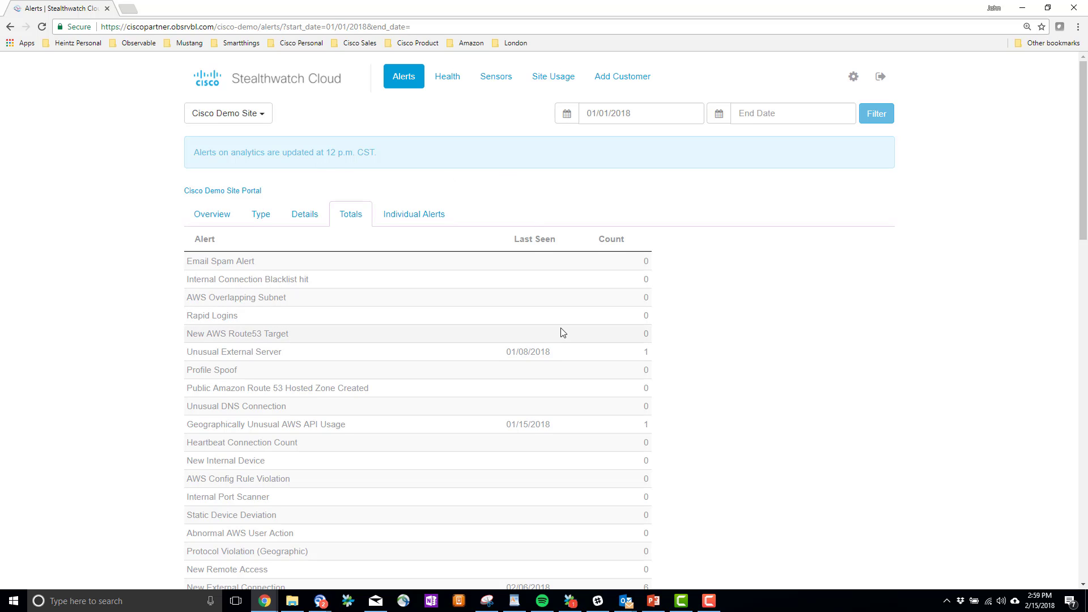
{"action": "scroll", "coordinate": [537, 355], "scroll_direction": "down", "scroll_amount": 2}
{"action": "scroll", "coordinate": [537, 355], "scroll_direction": "down", "scroll_amount": 10}
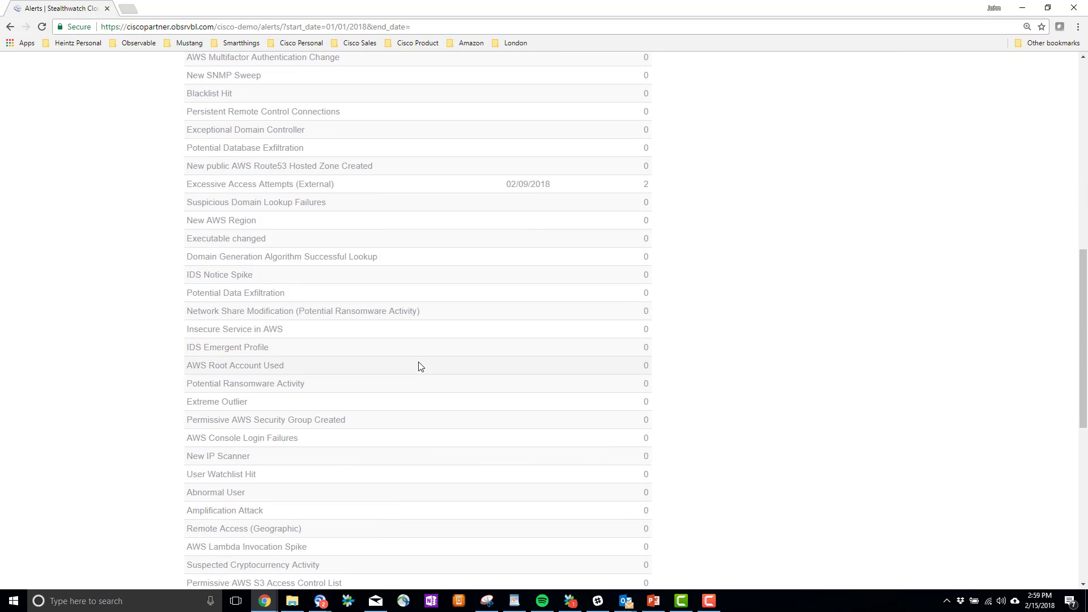
{"action": "scroll", "coordinate": [412, 364], "scroll_direction": "down", "scroll_amount": 1}
{"action": "scroll", "coordinate": [412, 363], "scroll_direction": "down", "scroll_amount": 5}
{"action": "scroll", "coordinate": [503, 411], "scroll_direction": "down", "scroll_amount": 2}
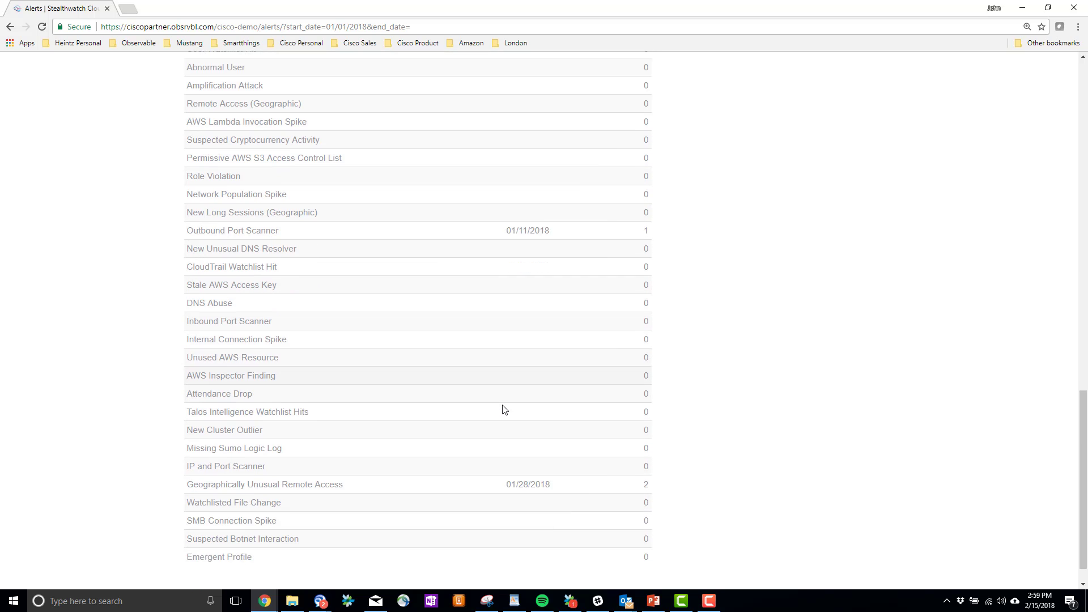
{"action": "scroll", "coordinate": [641, 459], "scroll_direction": "up", "scroll_amount": 5}
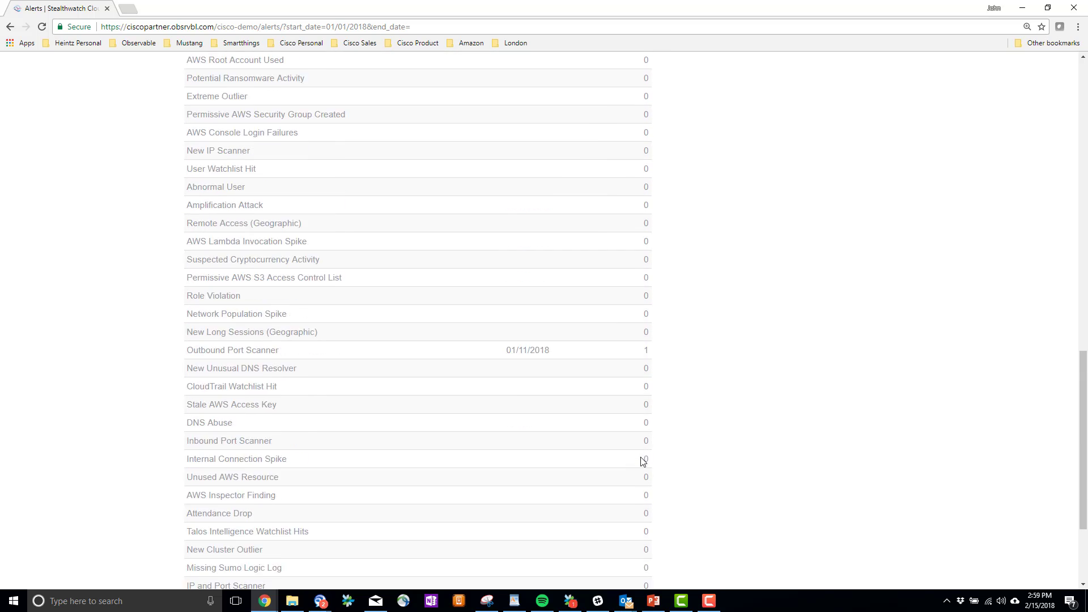
{"action": "scroll", "coordinate": [509, 349], "scroll_direction": "up", "scroll_amount": 5}
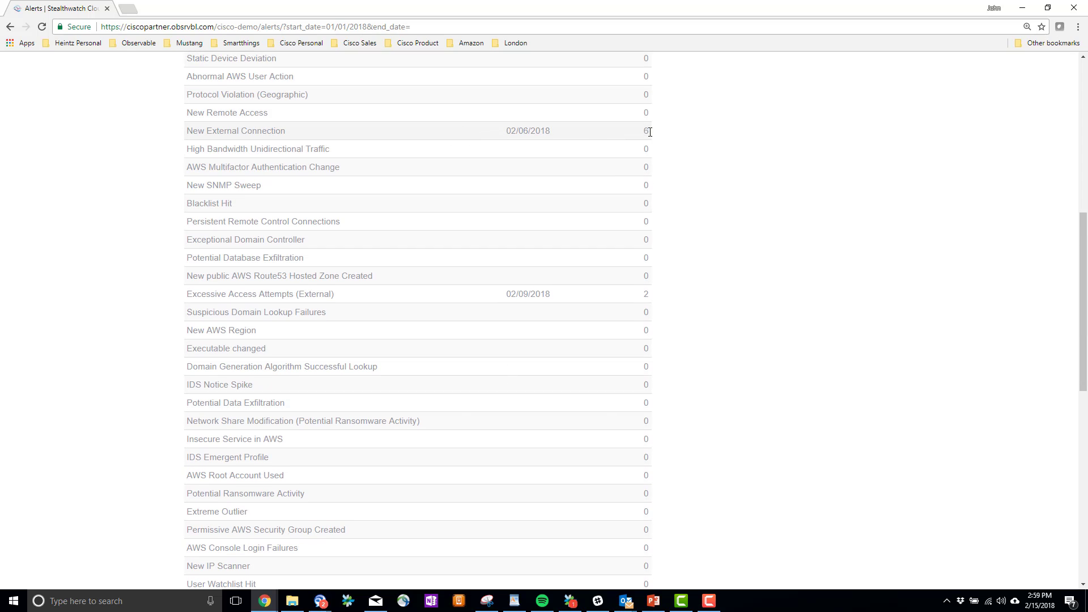
{"action": "scroll", "coordinate": [669, 170], "scroll_direction": "up", "scroll_amount": 8}
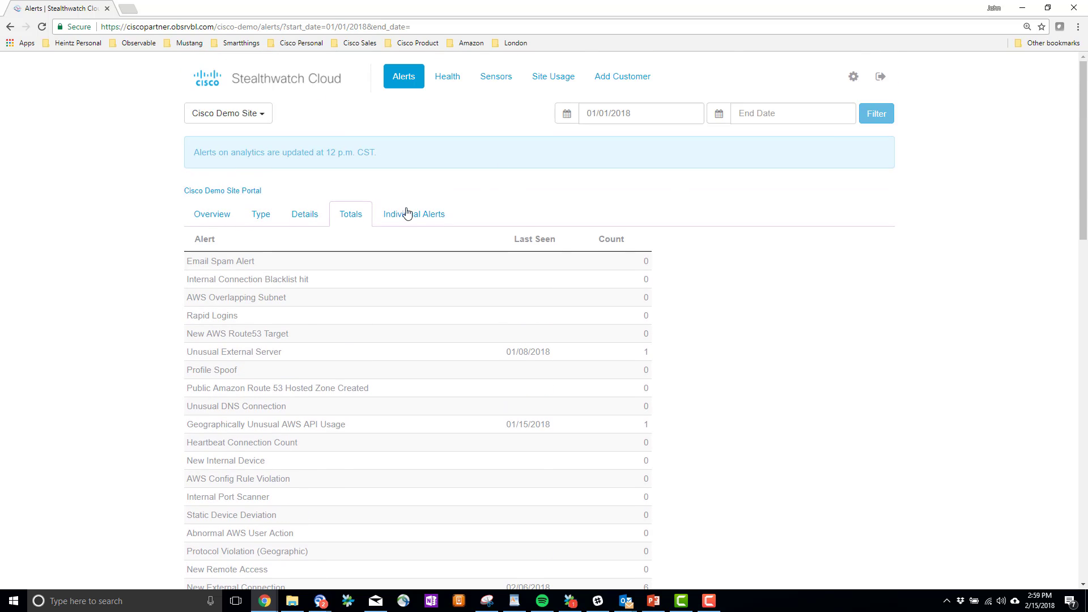
Step: Show the individual alerts and open the newest one, Excessive Access Attempts (External), in the customer portal
{"action": "left_click", "coordinate": [404, 216]}
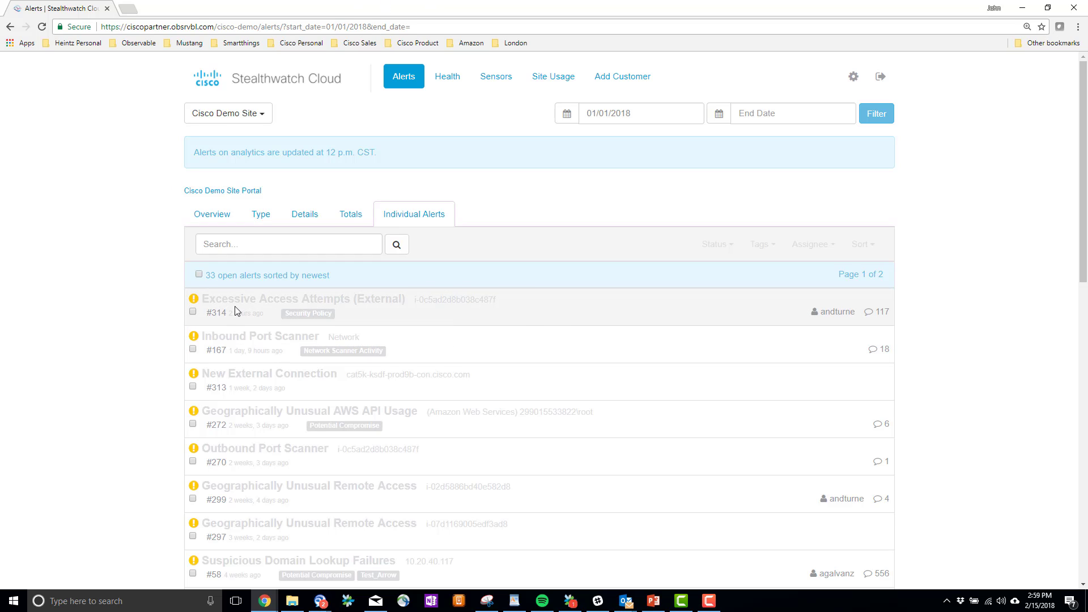
{"action": "mouse_move", "coordinate": [236, 305]}
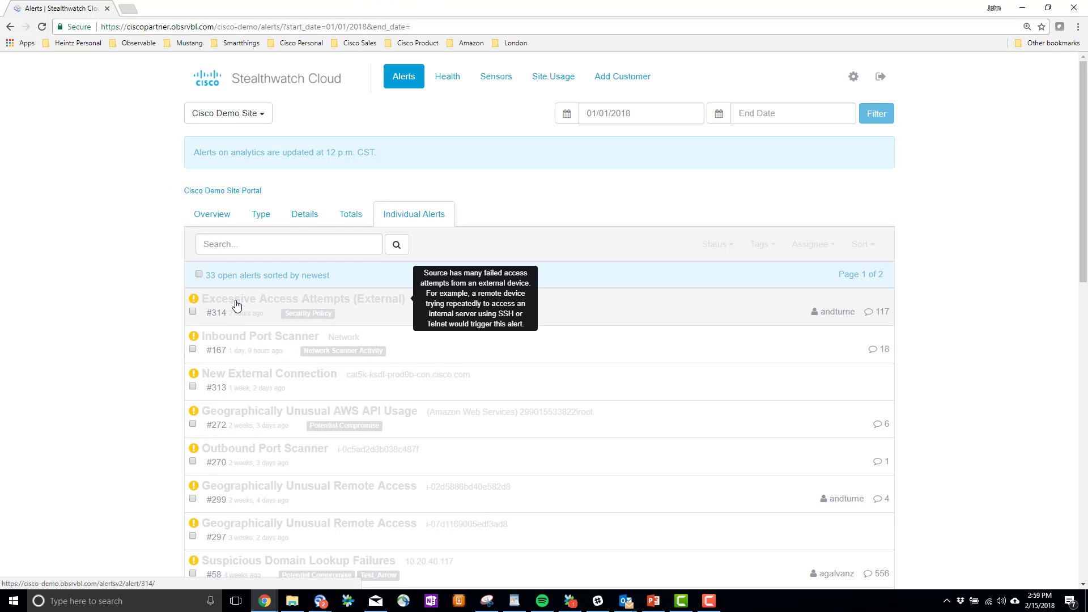
{"action": "left_click", "coordinate": [237, 305]}
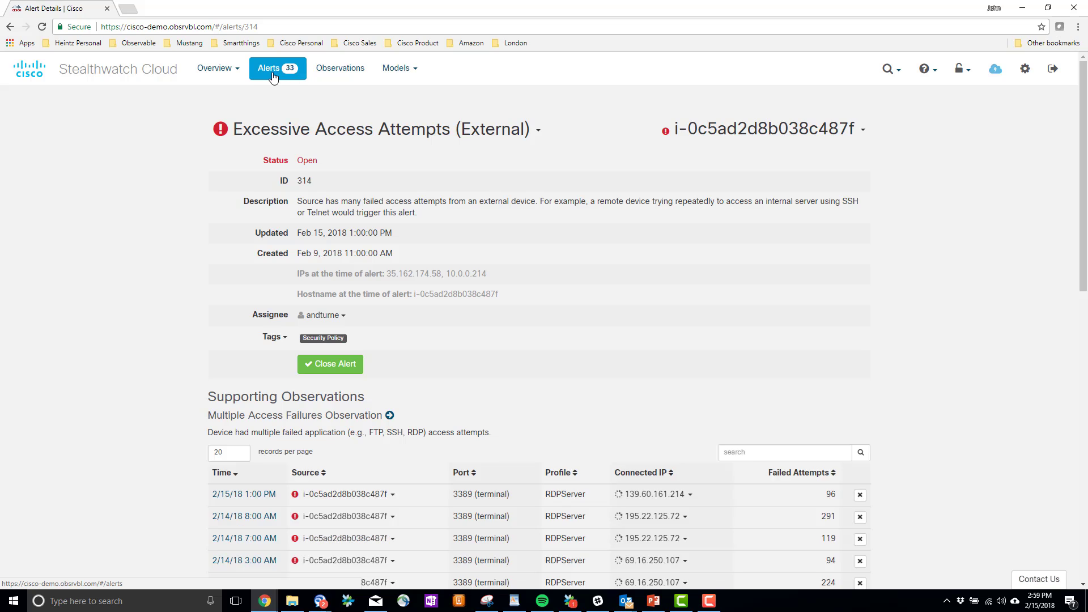
Step: Show the customer portal's full list of open alerts and look through it
{"action": "left_click", "coordinate": [268, 74]}
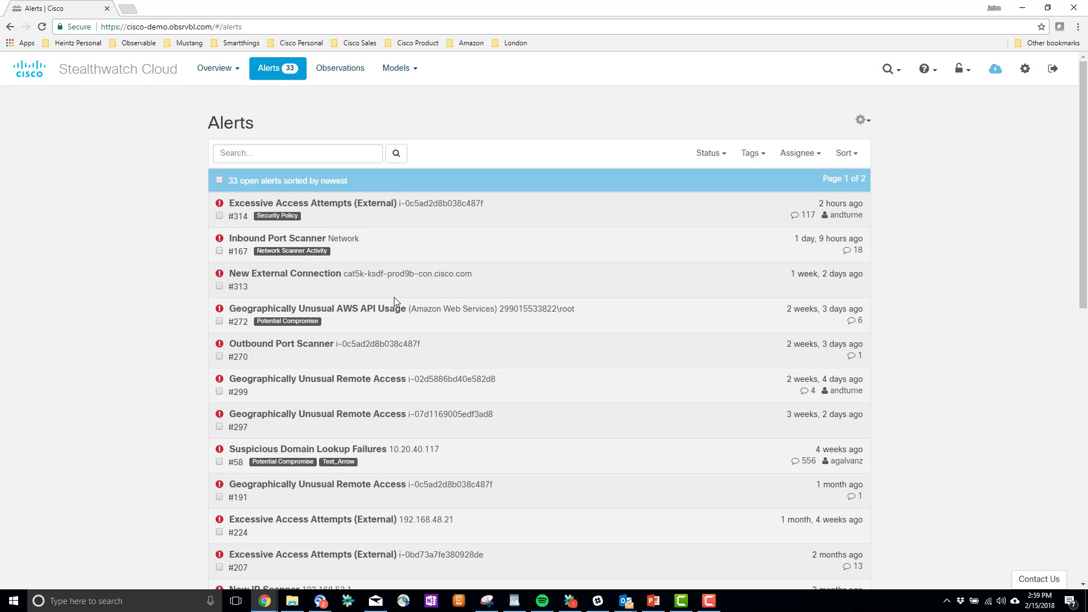
{"action": "scroll", "coordinate": [631, 217], "scroll_direction": "down", "scroll_amount": 1}
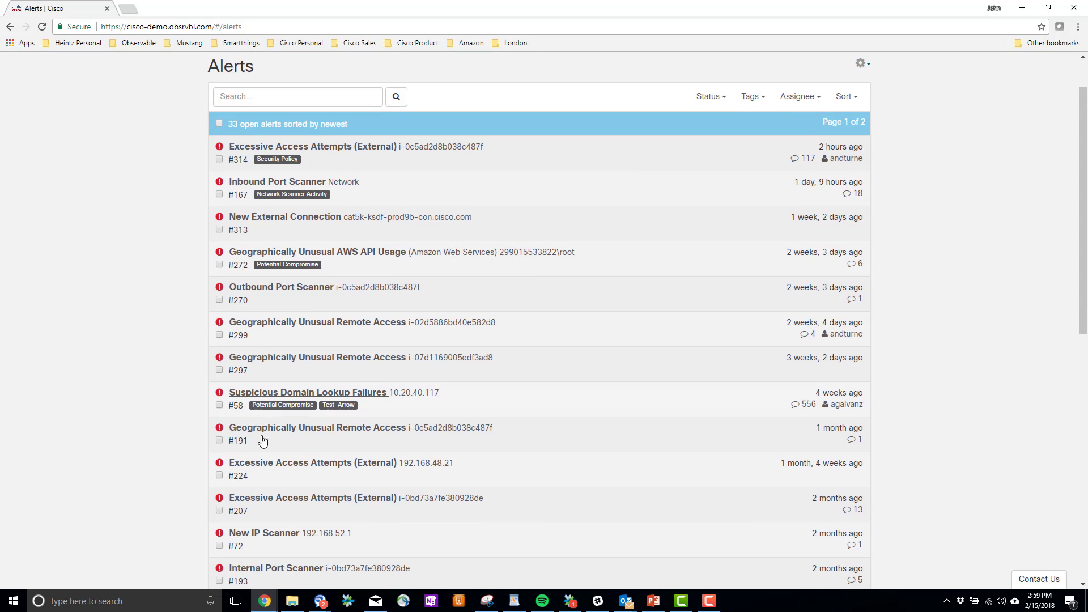
{"action": "scroll", "coordinate": [36, 109], "scroll_direction": "up", "scroll_amount": 1}
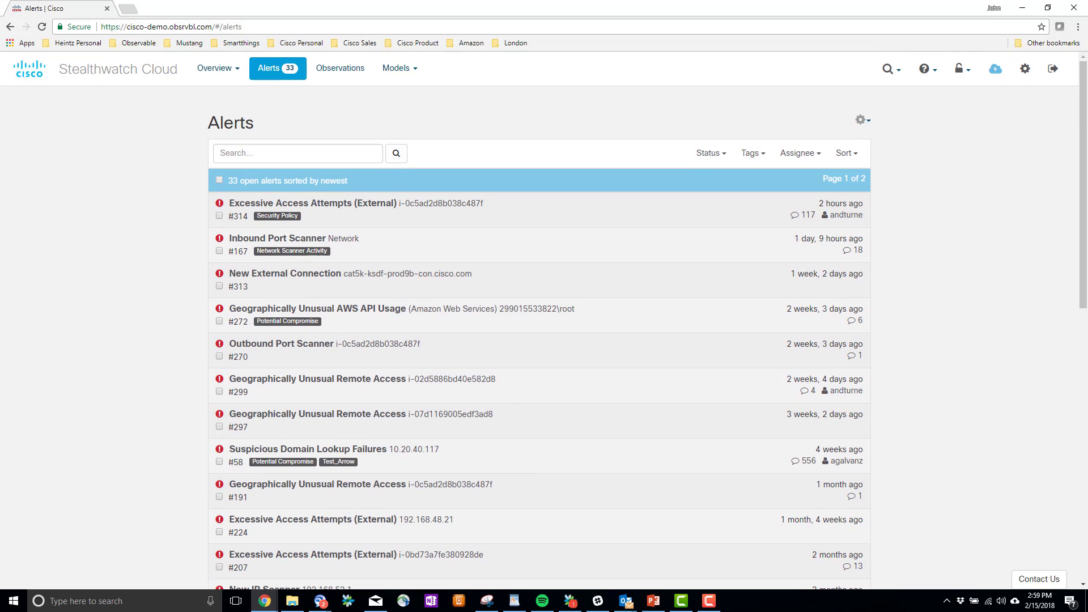
Step: Return to the partner console and review the individual alerts of Cisco Demo Site
{"action": "left_click", "coordinate": [10, 27]}
{"action": "left_click", "coordinate": [11, 27]}
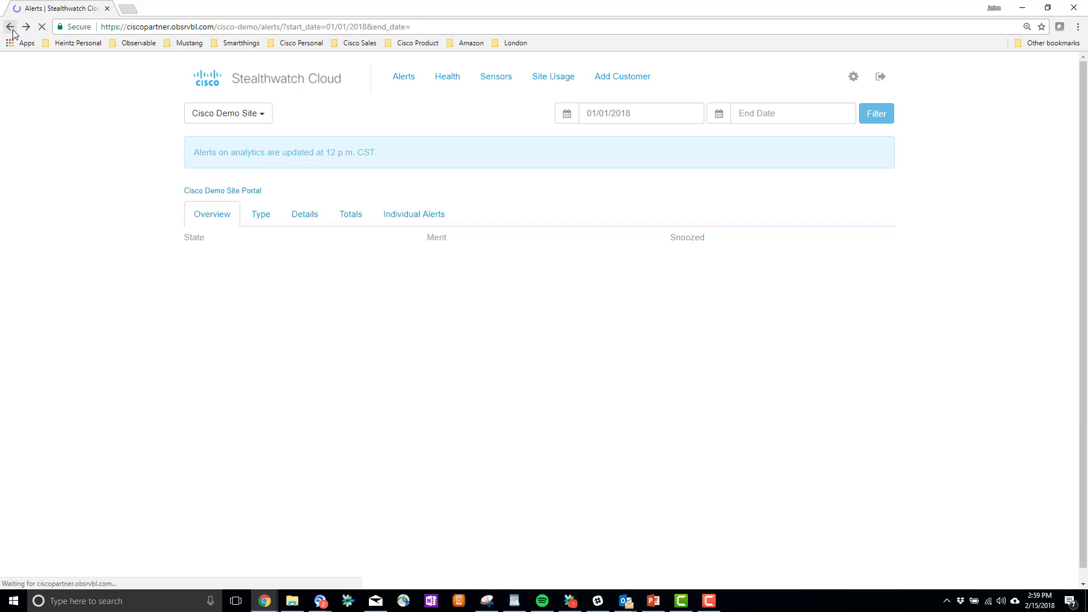
{"action": "left_click", "coordinate": [434, 214]}
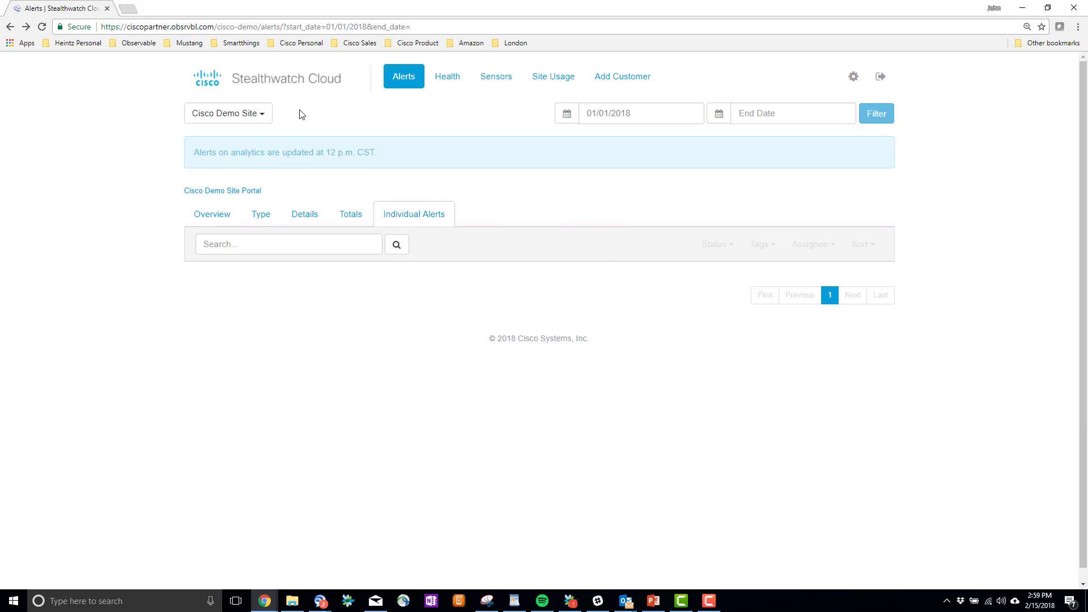
{"action": "scroll", "coordinate": [486, 306], "scroll_direction": "down", "scroll_amount": 3}
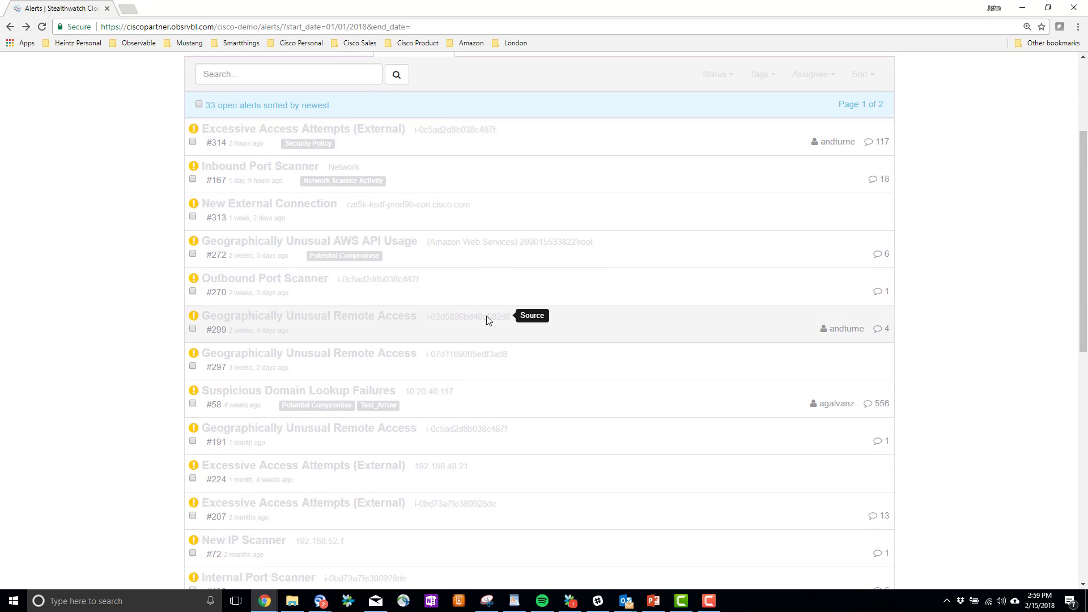
{"action": "scroll", "coordinate": [515, 289], "scroll_direction": "up", "scroll_amount": 3}
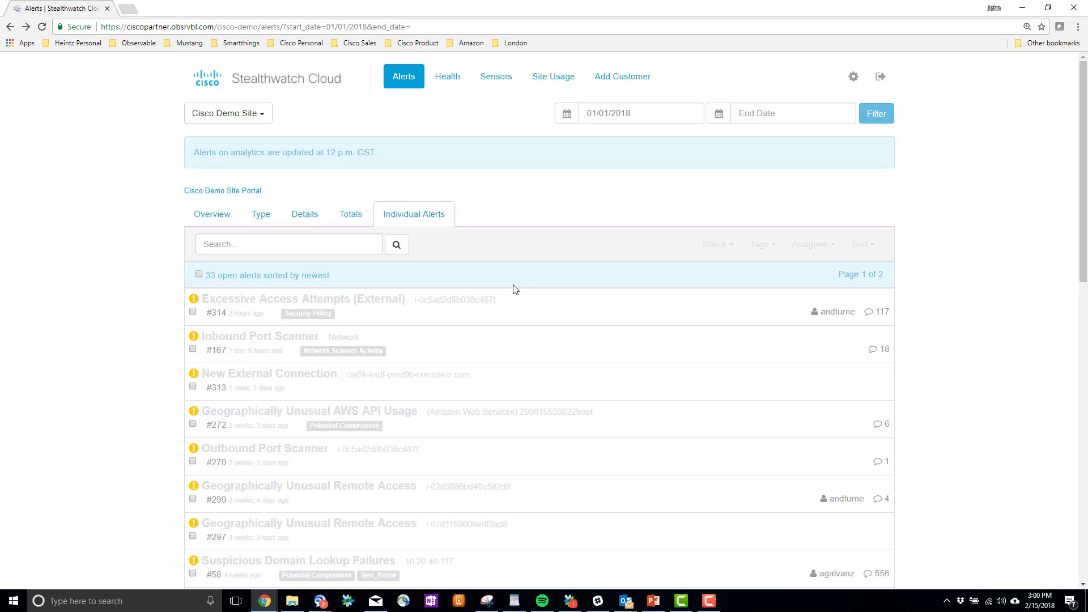
Step: Switch the alerts view to All Customers and look at the alert totals and the details table
{"action": "left_click", "coordinate": [265, 117]}
{"action": "left_click", "coordinate": [240, 139]}
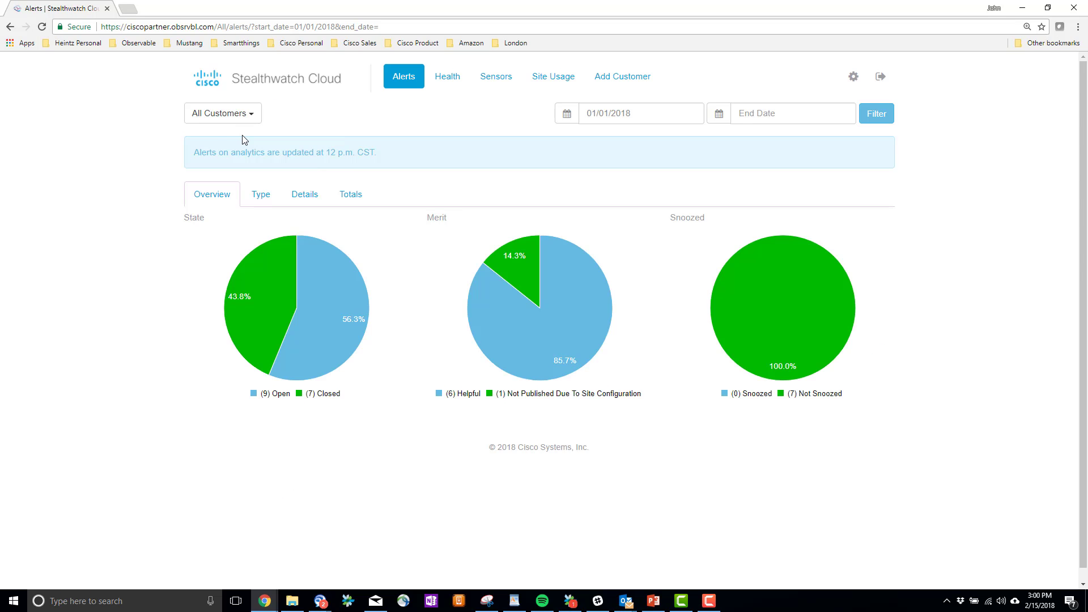
{"action": "left_click", "coordinate": [349, 203]}
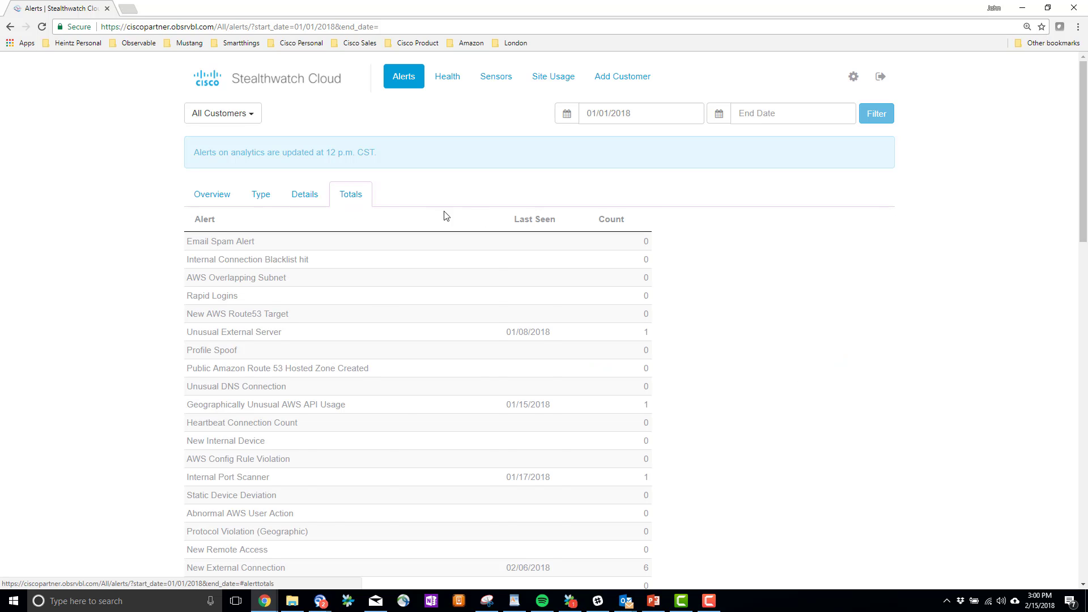
{"action": "left_click", "coordinate": [295, 197]}
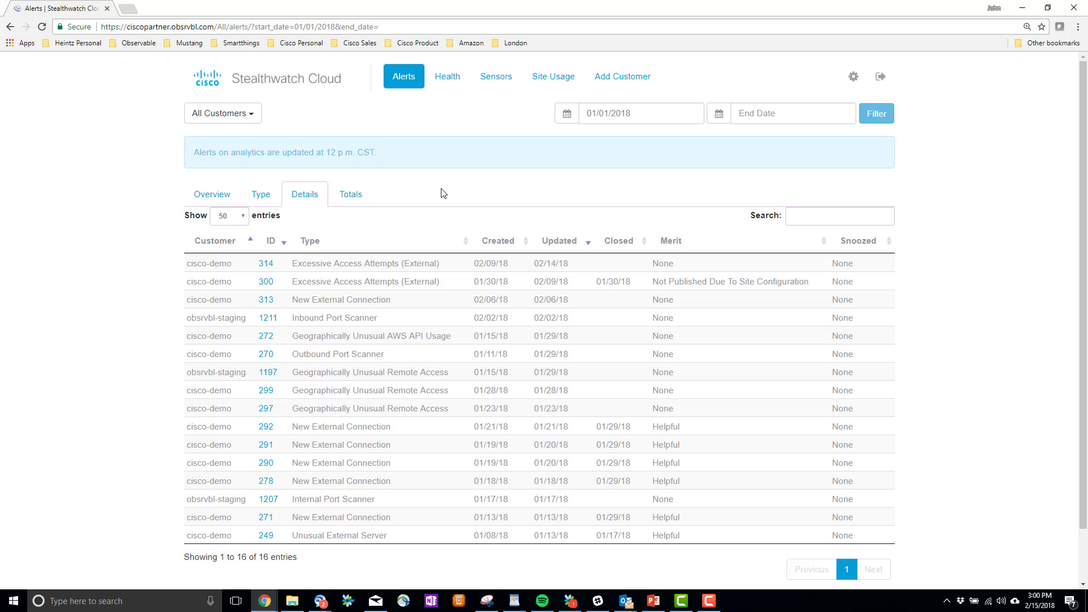
Step: View the endpoint health of all customers and the status list of their sensors
{"action": "left_click", "coordinate": [451, 81]}
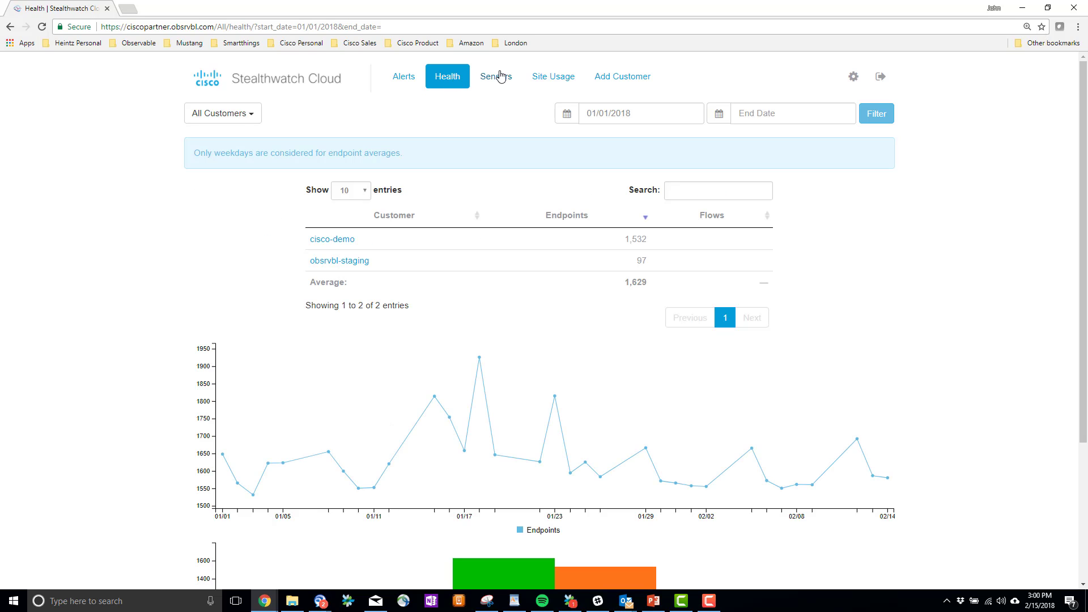
{"action": "left_click", "coordinate": [501, 80]}
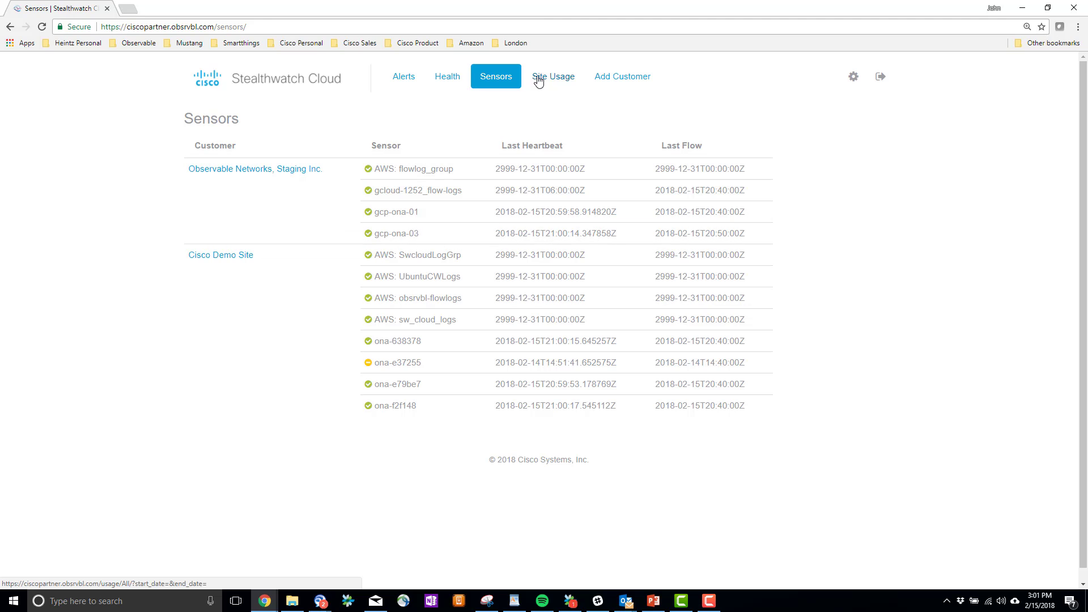
Step: Review the site usage charts and the per-customer view table for all customers
{"action": "left_click", "coordinate": [558, 80]}
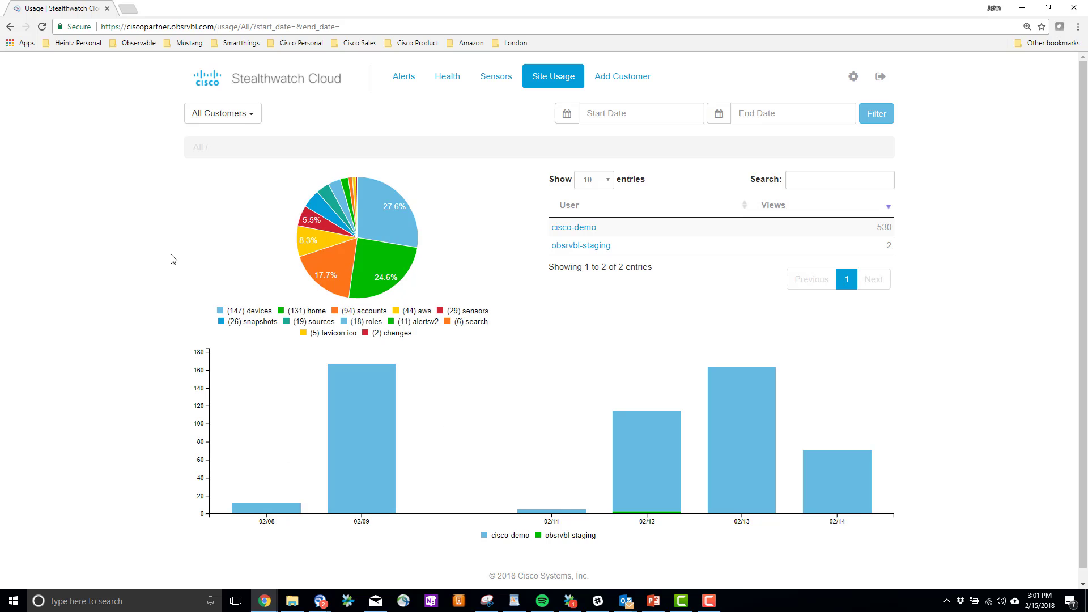
{"action": "scroll", "coordinate": [8, 227], "scroll_direction": "down", "scroll_amount": 1}
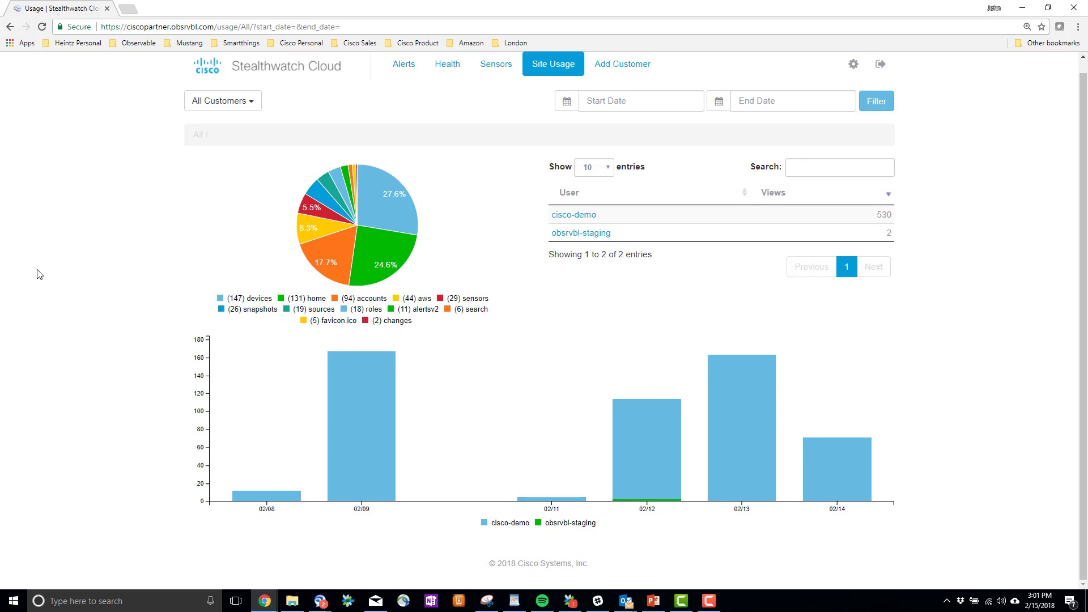
{"action": "scroll", "coordinate": [132, 317], "scroll_direction": "up", "scroll_amount": 1}
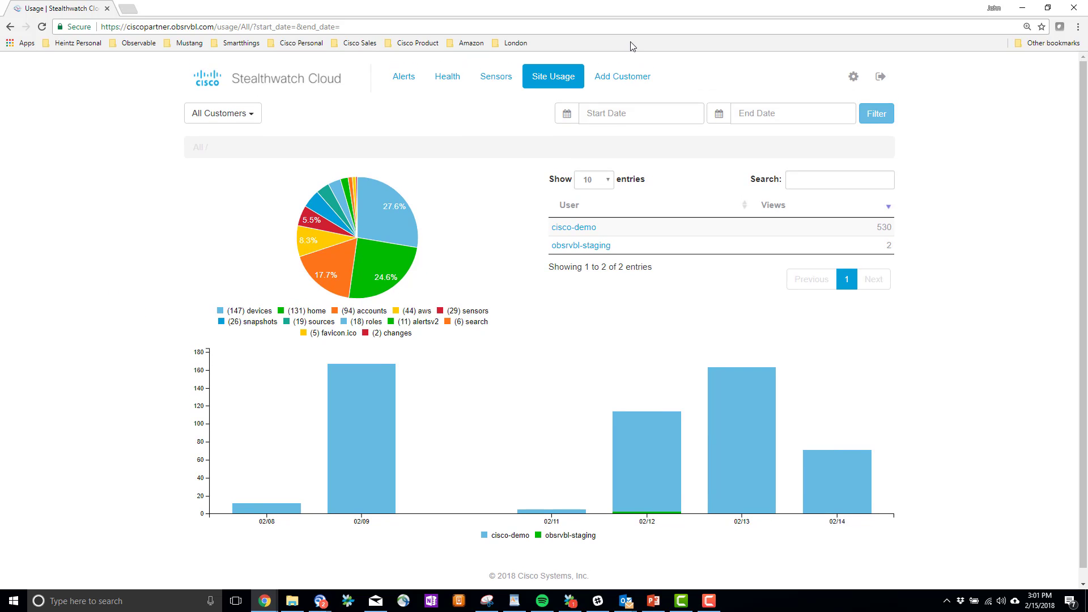
Step: Open the form for adding a customer, go through its name, subdomain and administrator fields, and accept the terms agreement
{"action": "left_click", "coordinate": [623, 83]}
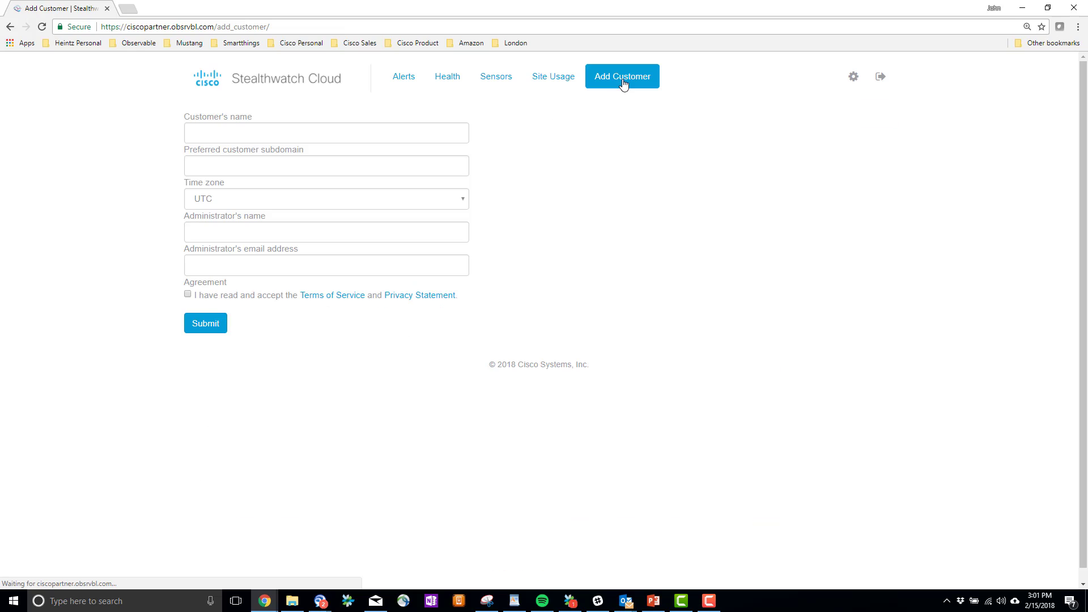
{"action": "left_click", "coordinate": [255, 139]}
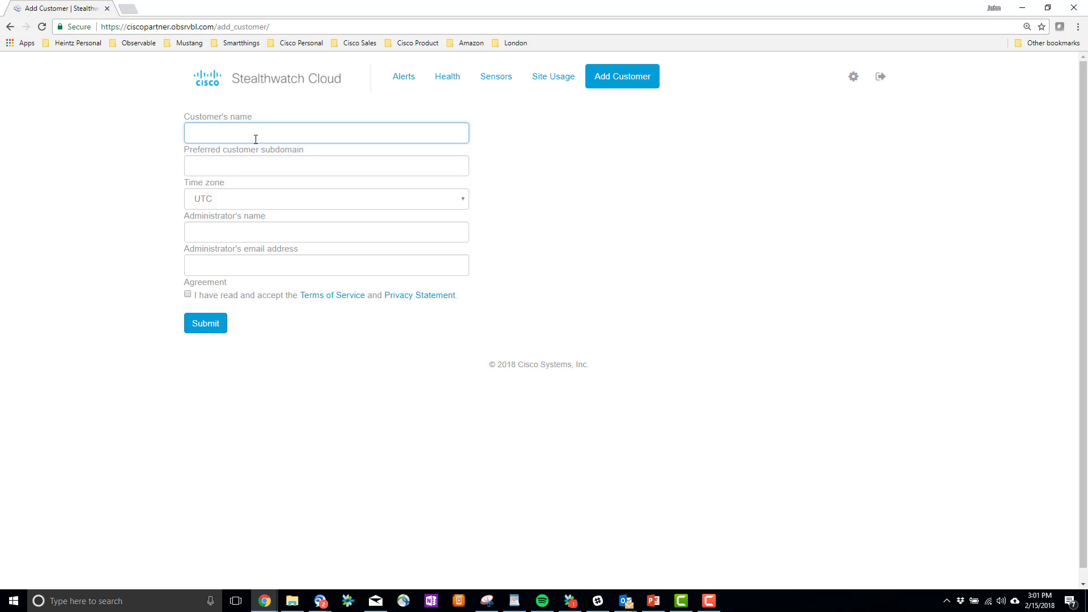
{"action": "left_click", "coordinate": [256, 161]}
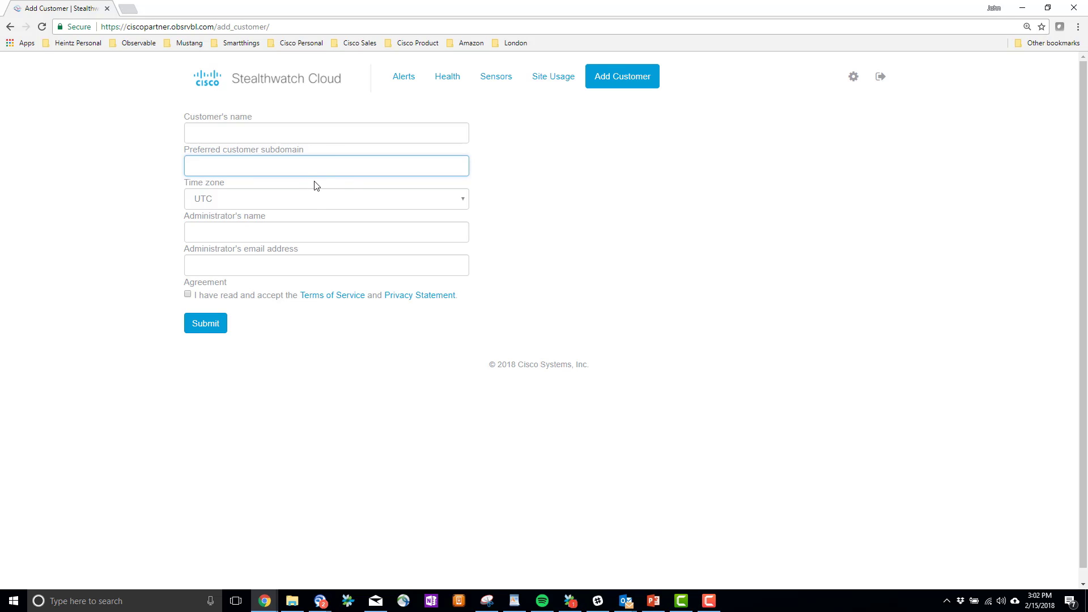
{"action": "left_click", "coordinate": [272, 234]}
{"action": "left_click", "coordinate": [276, 264]}
{"action": "left_click", "coordinate": [276, 241]}
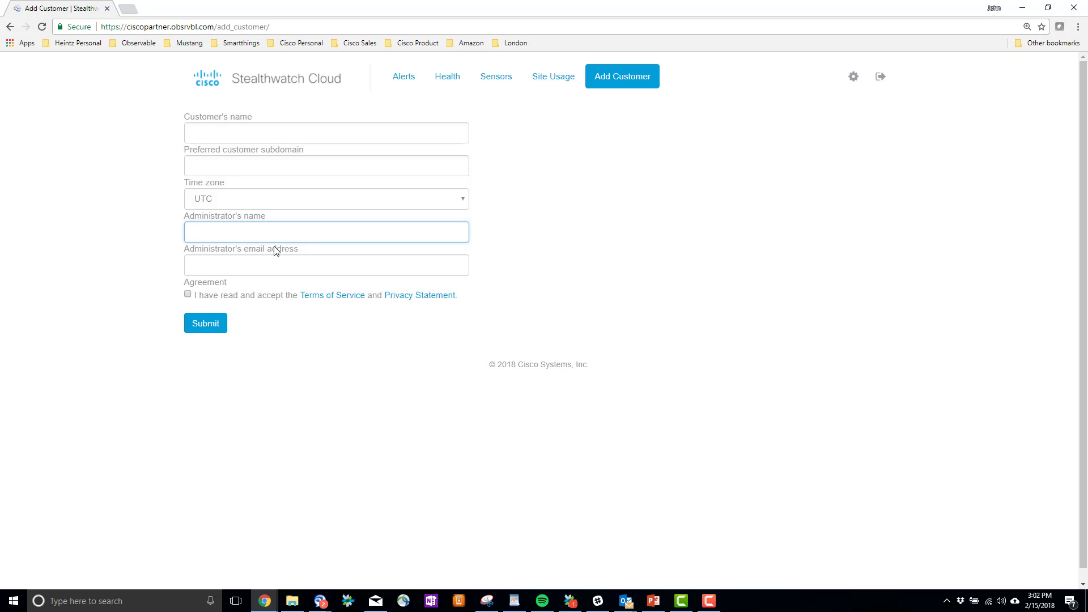
{"action": "left_click", "coordinate": [188, 295]}
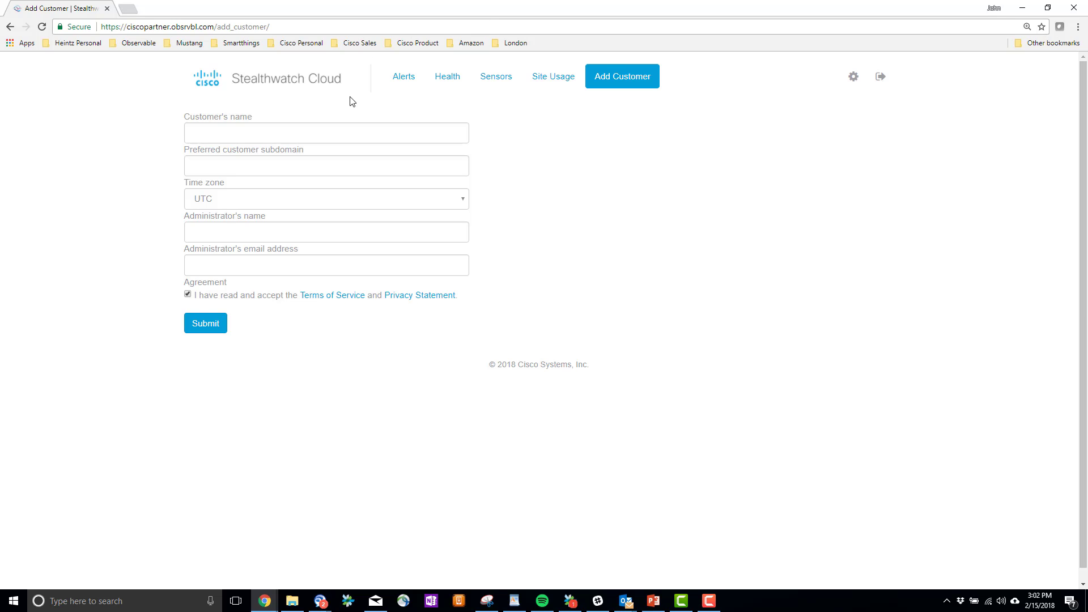
Step: Leave the new-customer form without saving and return to the health overview of all customers
{"action": "left_click", "coordinate": [449, 80]}
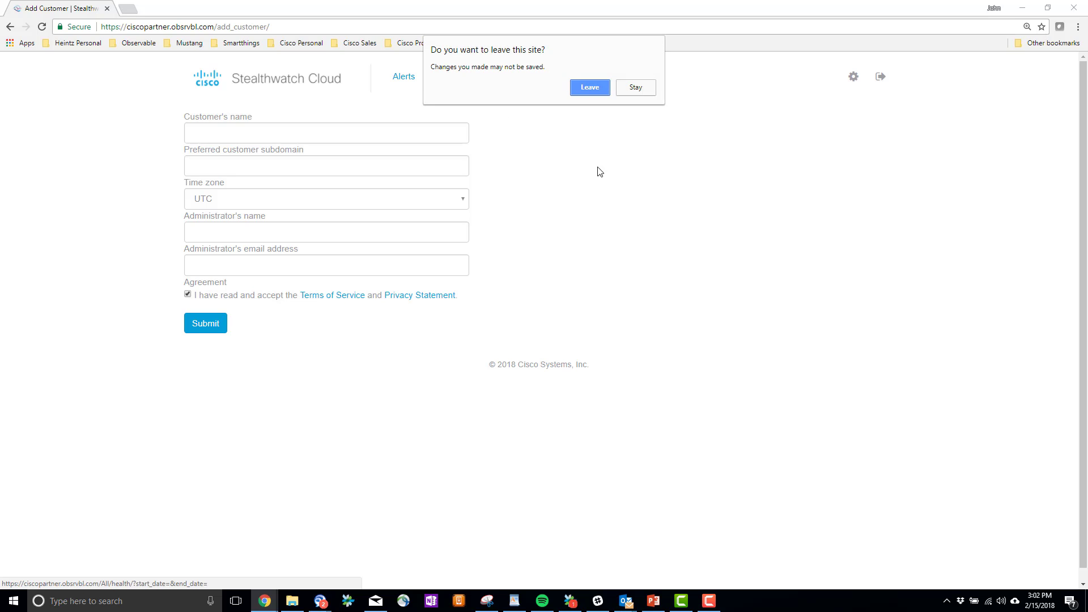
{"action": "left_click", "coordinate": [590, 87]}
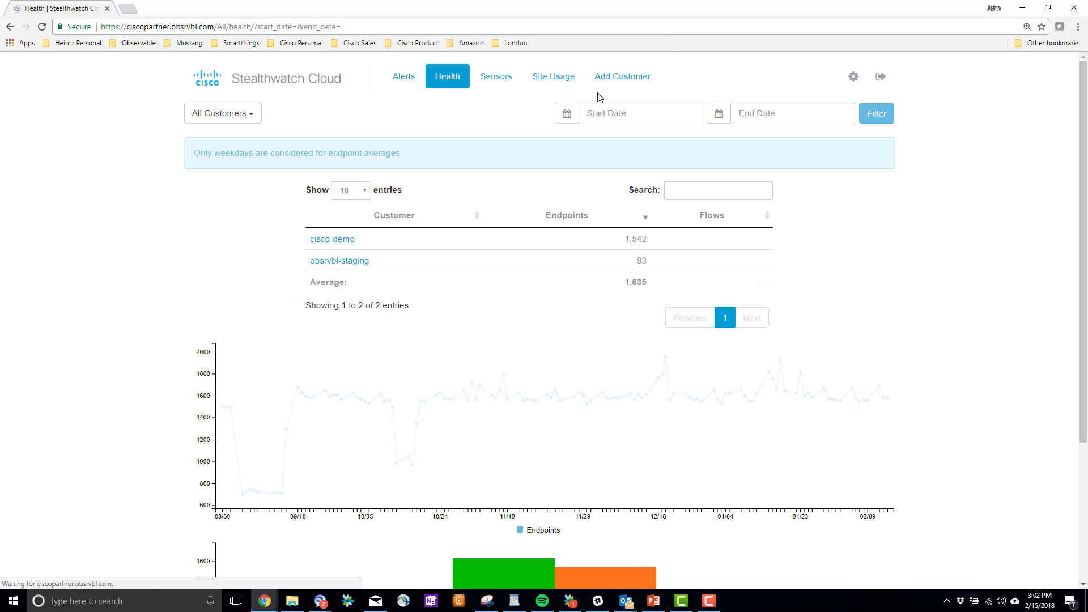